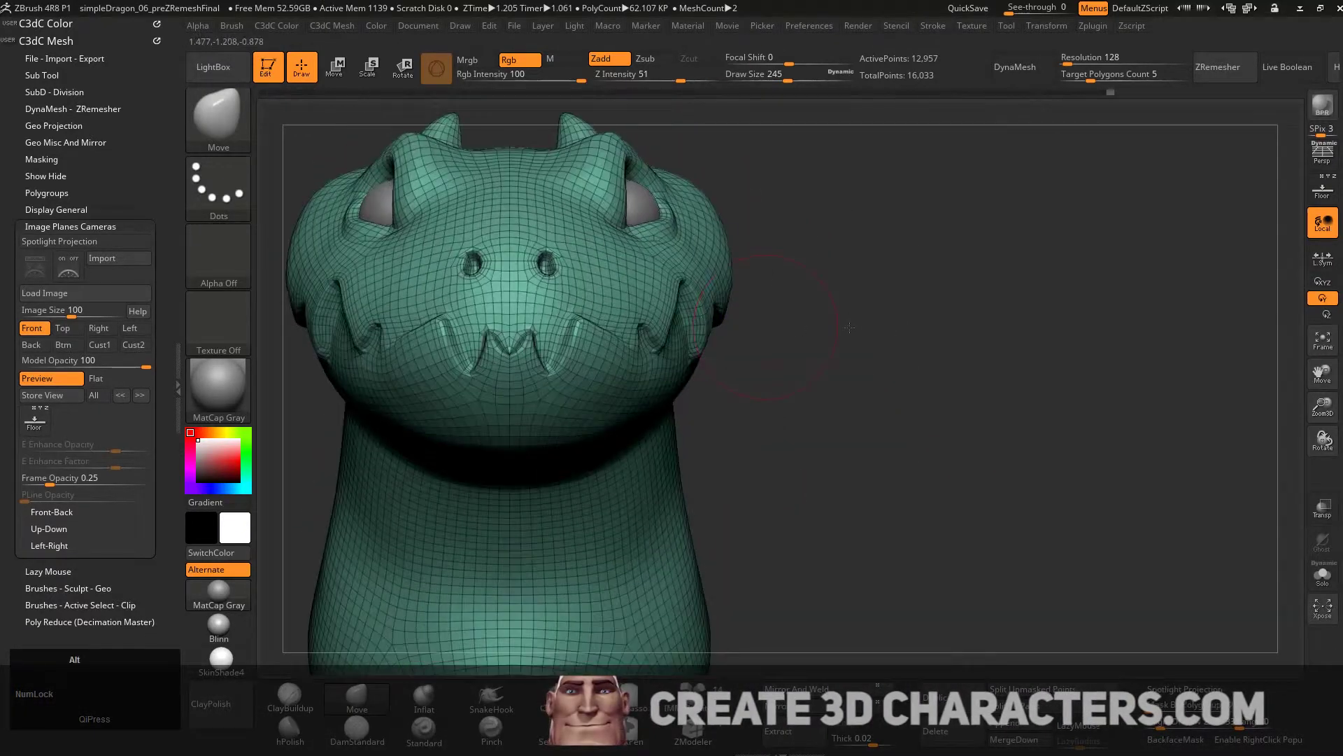
- Show the reference image planes behind the dragon's head and set the Move brush draw size to 393
left_click(177, 360)
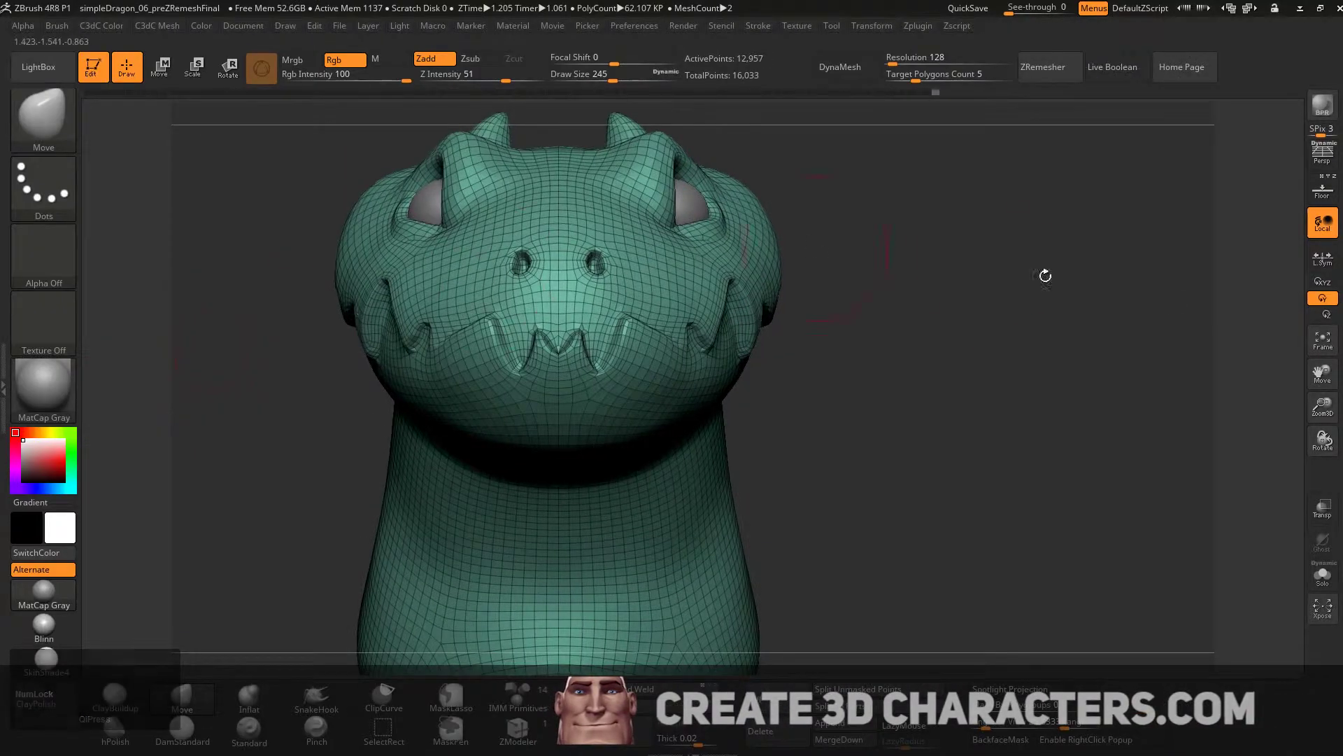
mouse_move(740, 311)
right_mouse_down("alt")
mouse_move(783, 363)
mouse_move(820, 334)
mouse_move(821, 376)
right_mouse_up("alt")
key("s")
left_click_drag(740, 322, 755, 322)
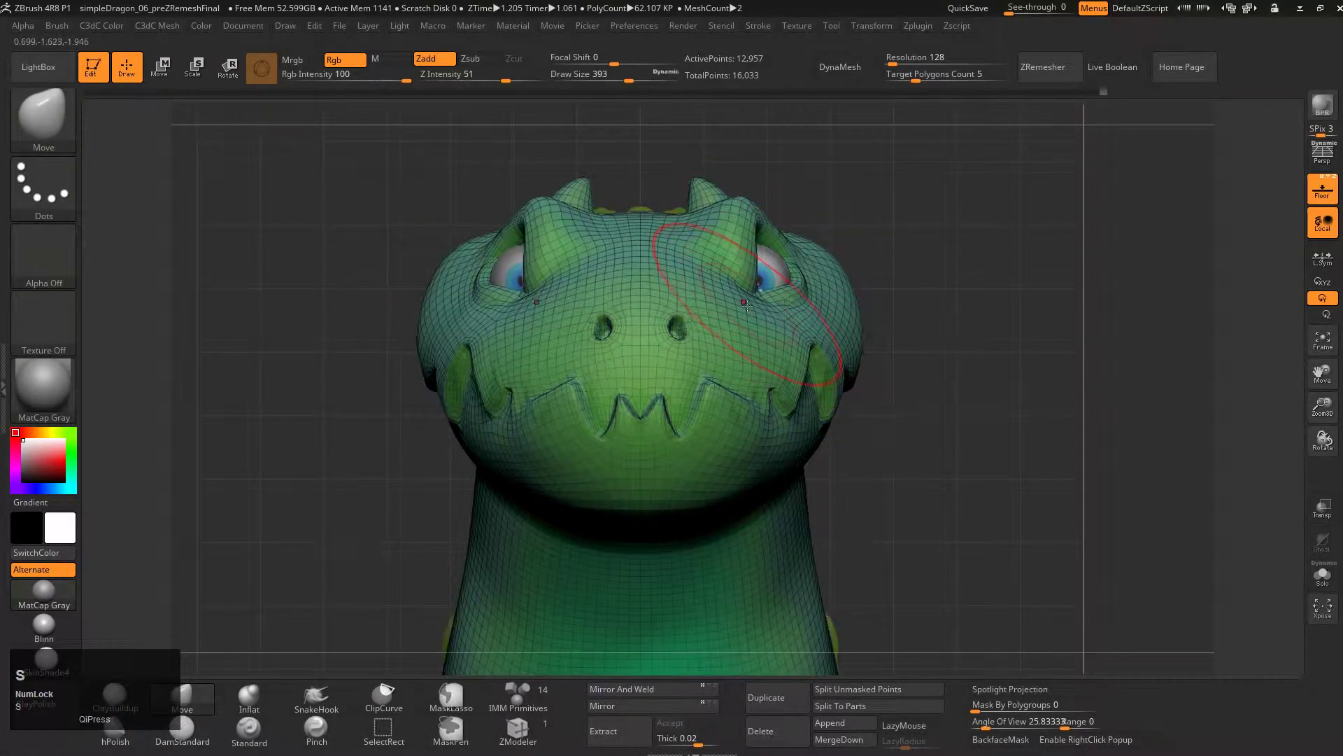
- Save the project as simpleDragon_07_postZRemeshFinal.ZPR, overwriting the existing file of that name
left_click(339, 25)
left_click(371, 39)
left_click(160, 302)
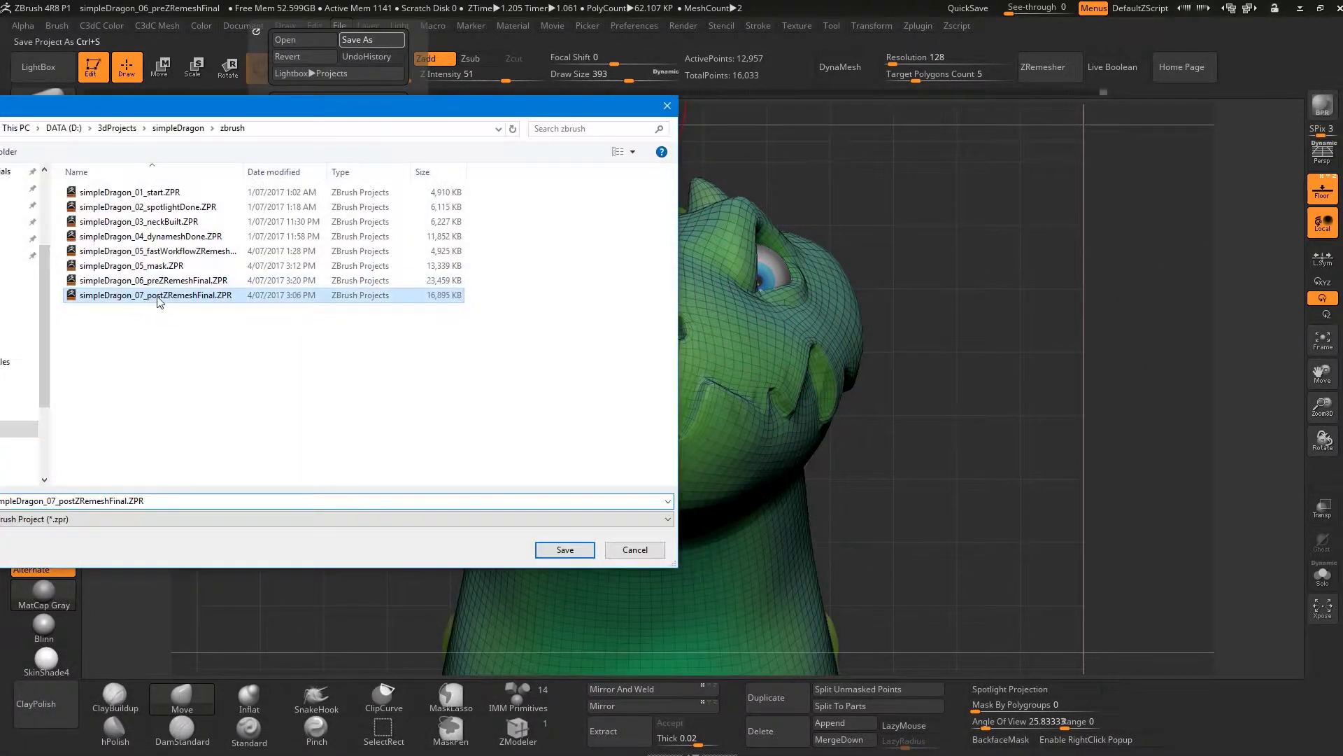
left_click(565, 550)
left_click(185, 515)
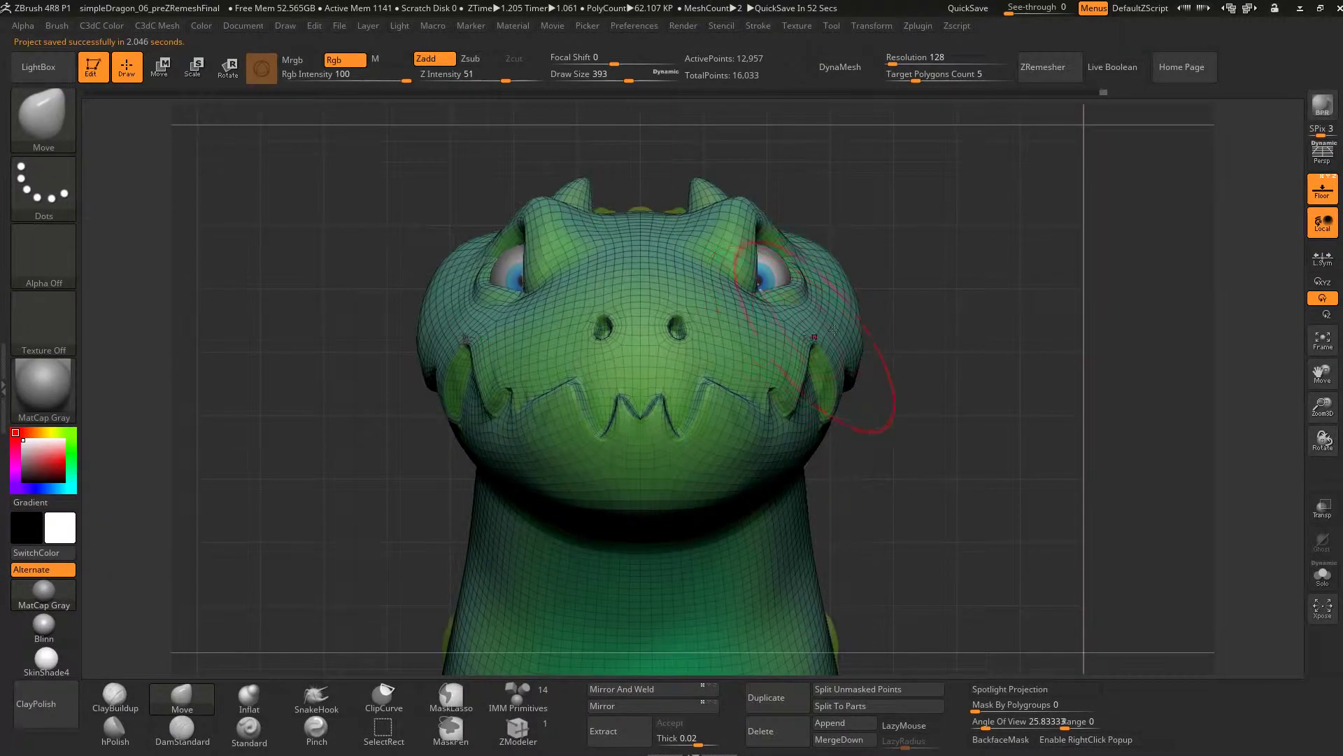
- Reshape the forehead between the brow ridges with the Move brush at draw size 228, and smooth it at draw size 140
key("Num_Lock")
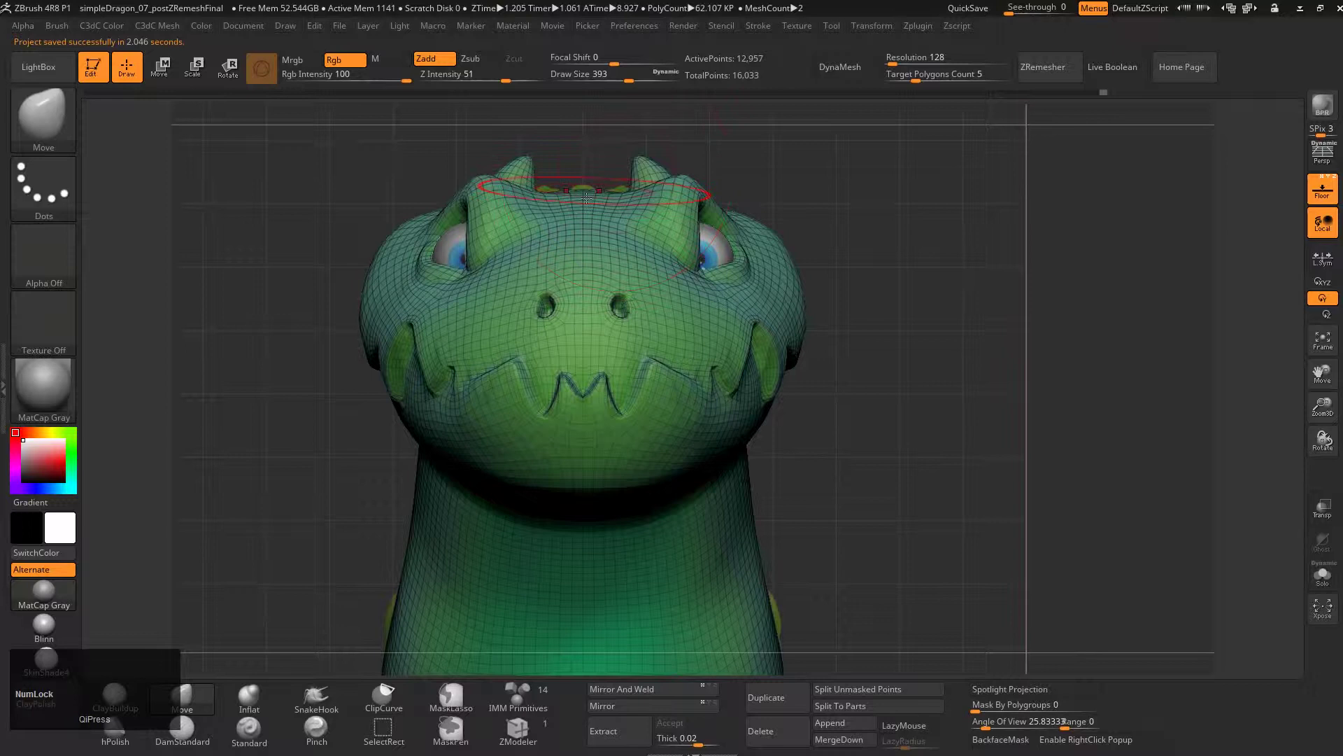
key("s")
left_click_drag(568, 218, 555, 219)
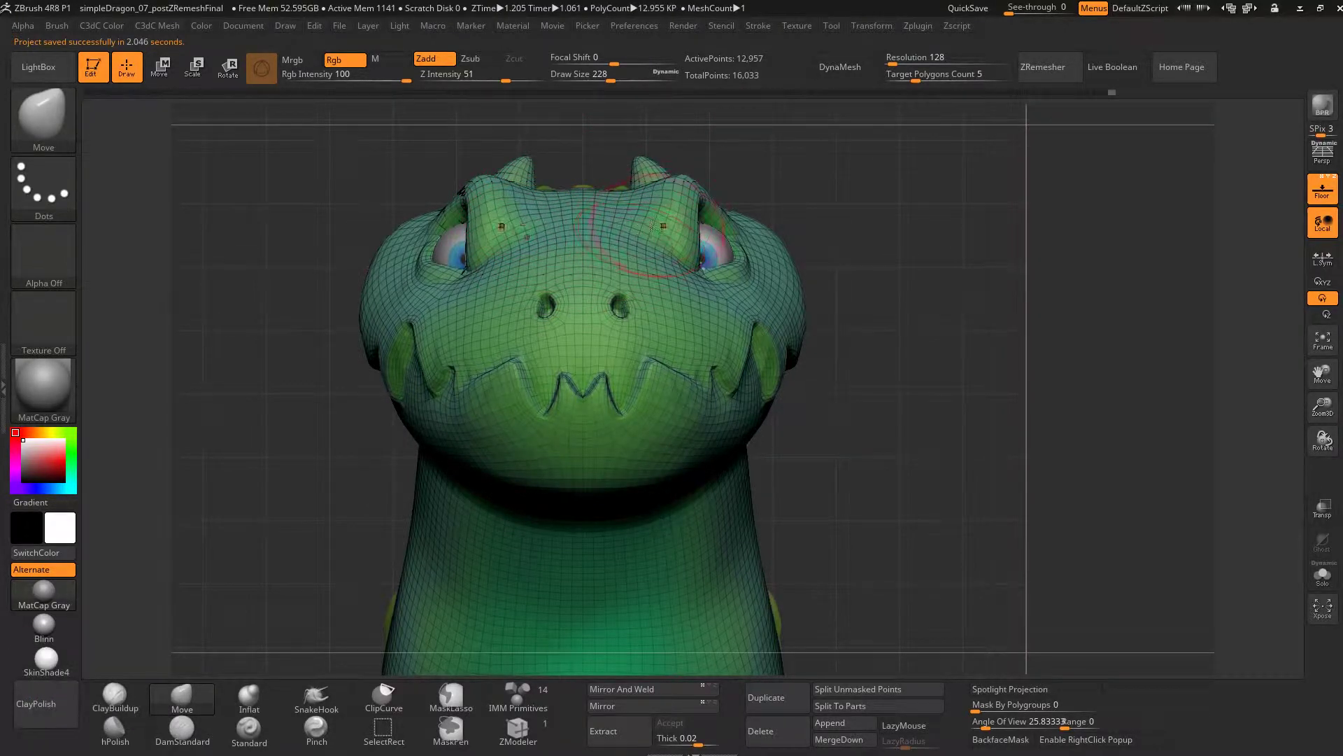
key("s")
left_click_drag(641, 225, 628, 224)
key("shift")
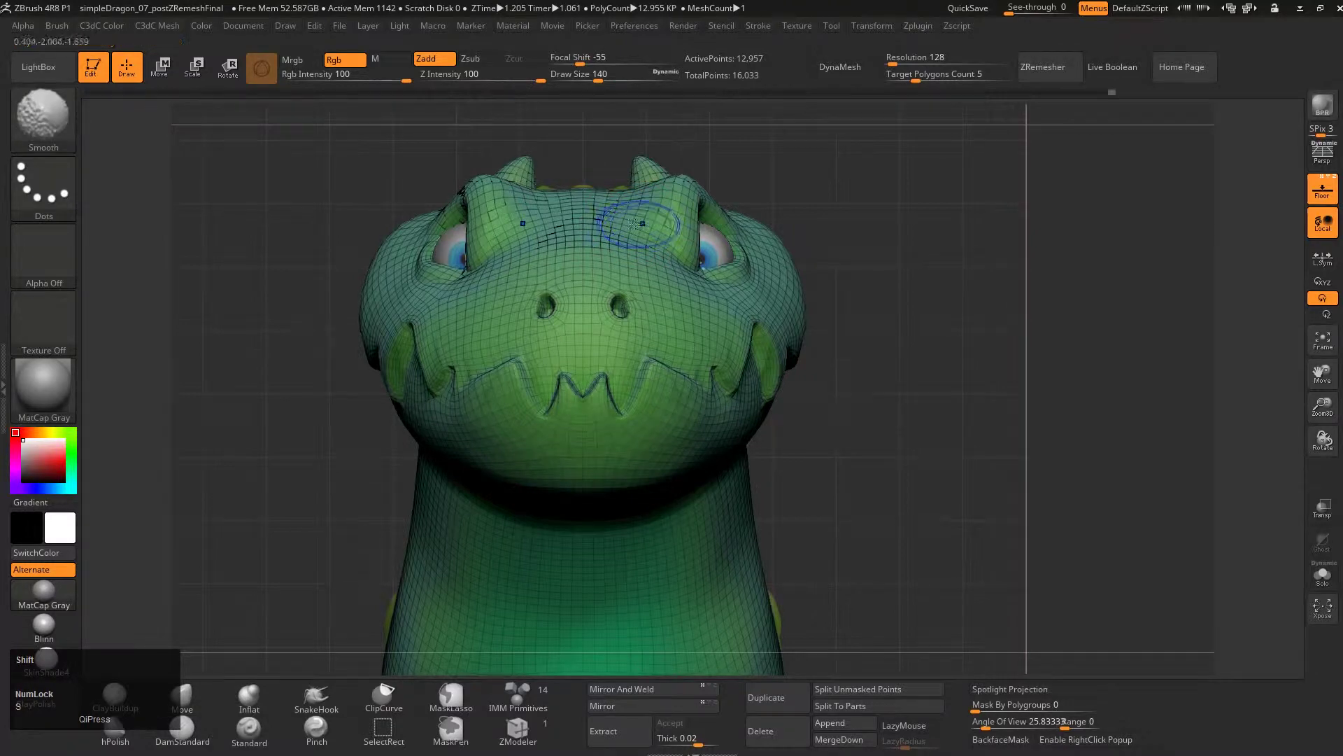
- Smooth the lower jaw beside the mouth corners and adjust it with the Move brush at draw size 268
key("b")
key("m")
key("v")
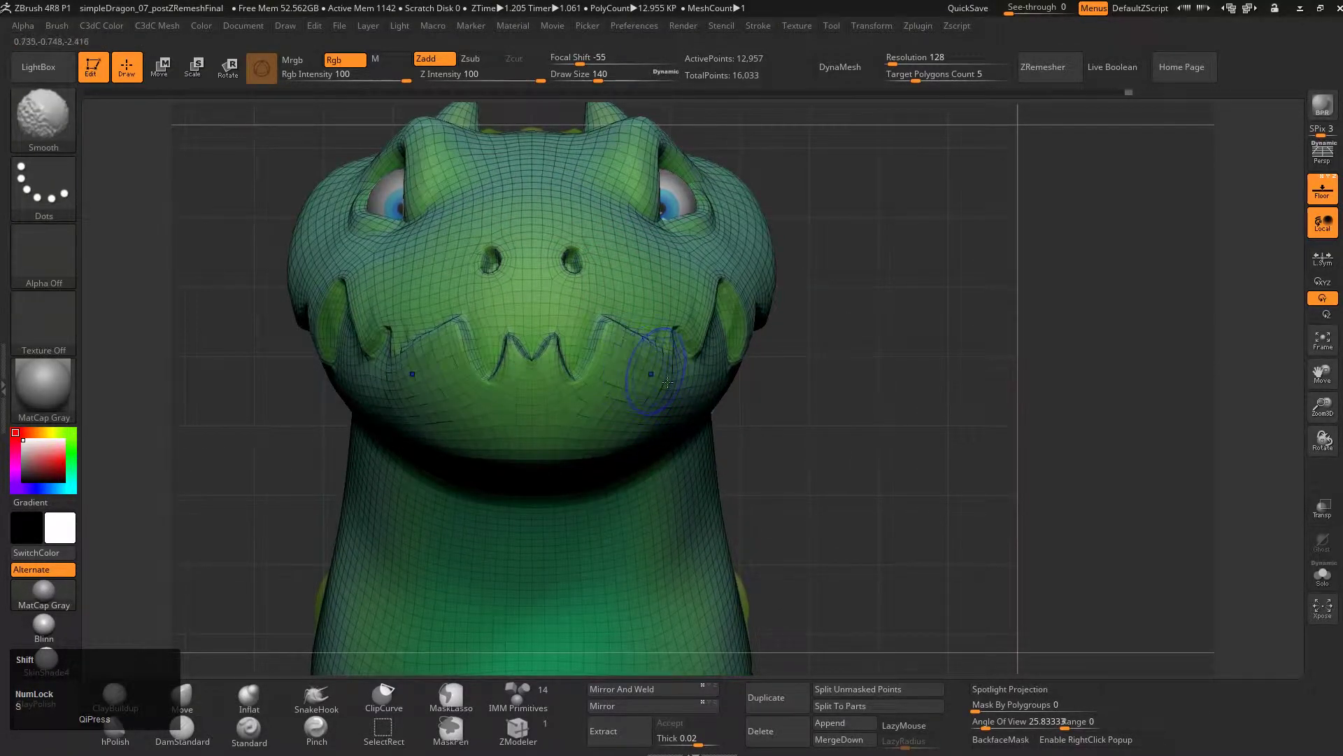
key("s")
key("s")
key("s")
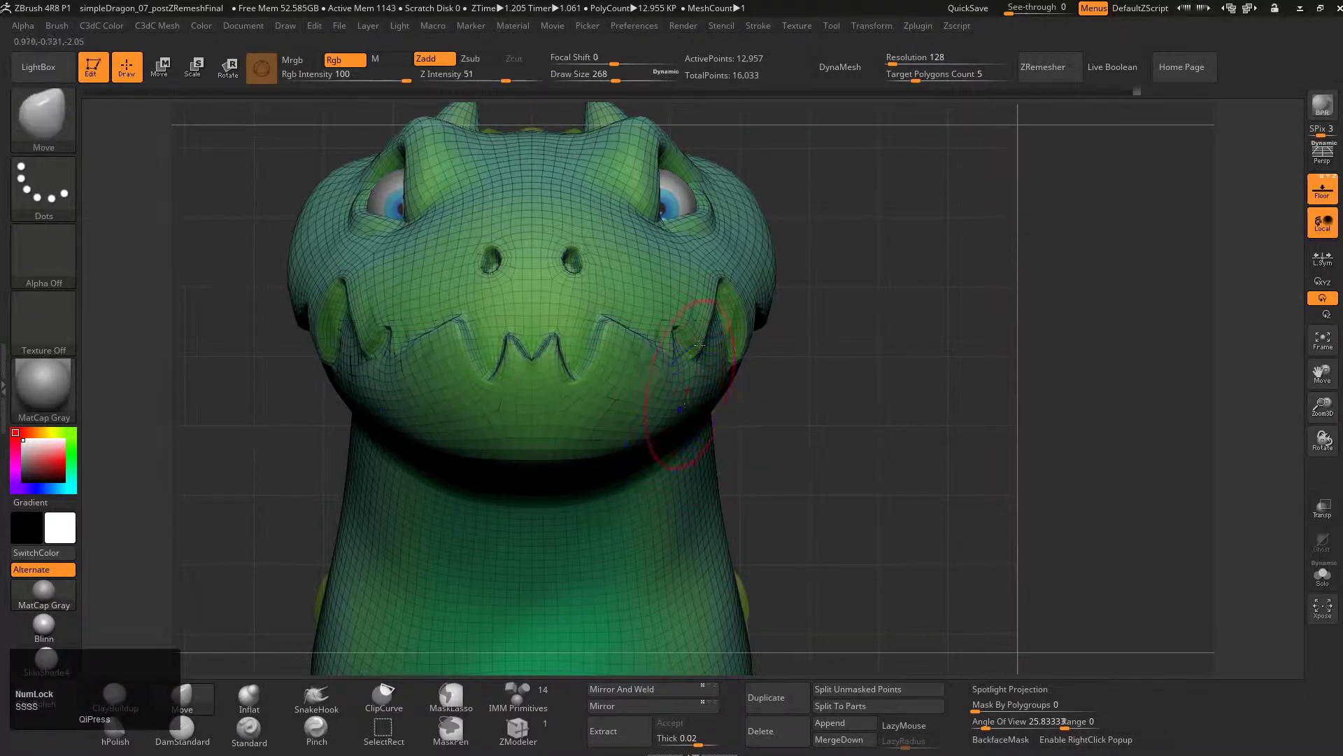
- Try to pull both cheeks inward with the Move brush at draw size 648
key("s")
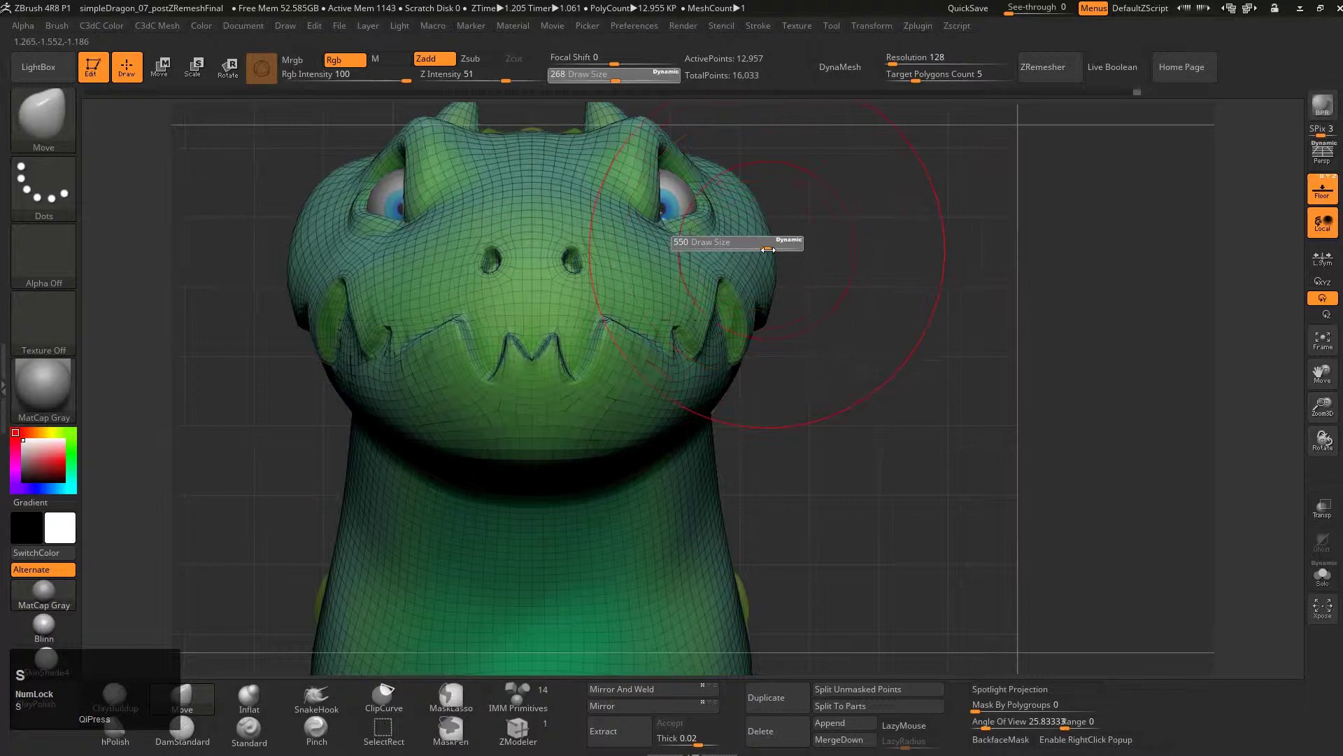
mouse_move(769, 249)
left_mouse_down()
mouse_move(700, 221)
mouse_move(728, 233)
left_mouse_up()
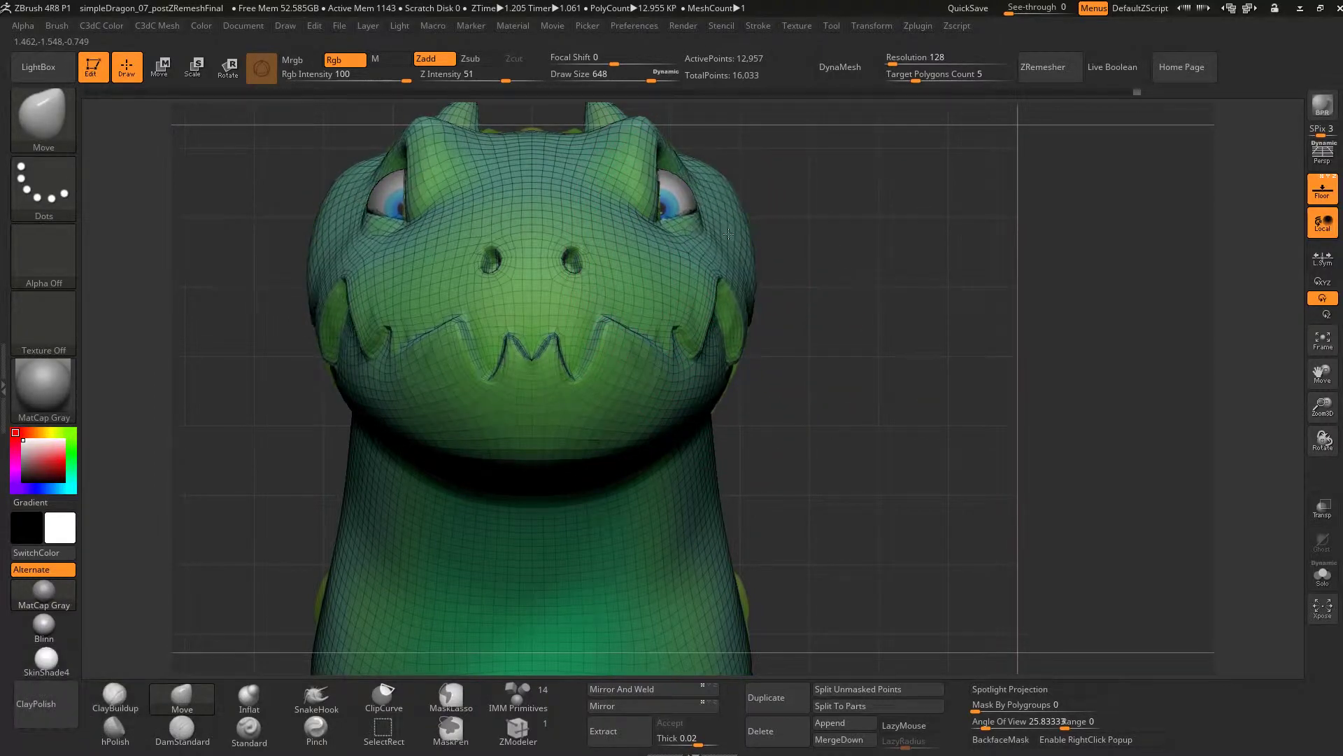
key("ctrl+z")
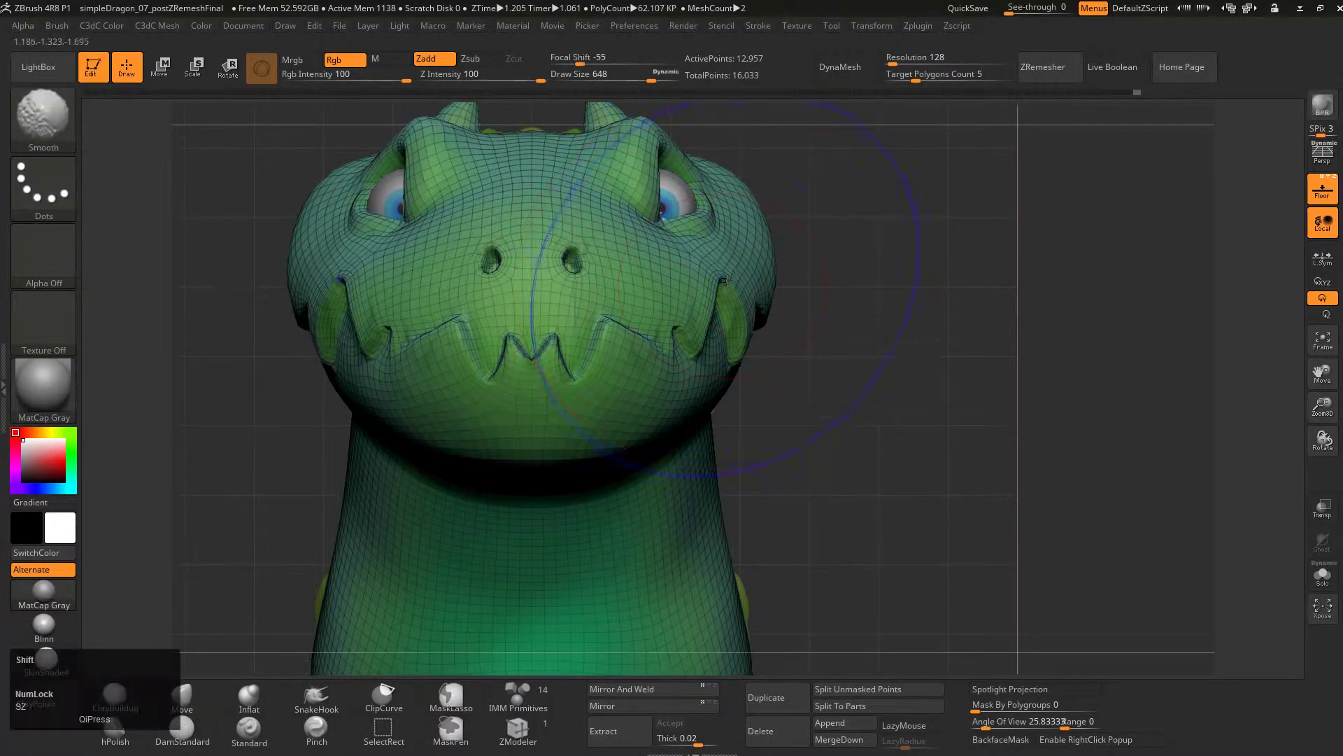
- Hide the wireframe and set the reference's Edge Enhance Opacity to 1 and Edge Enhance Factor to about 0.9
key("shift+f")
key("s")
right_click_drag(674, 326, 700, 345, "alt")
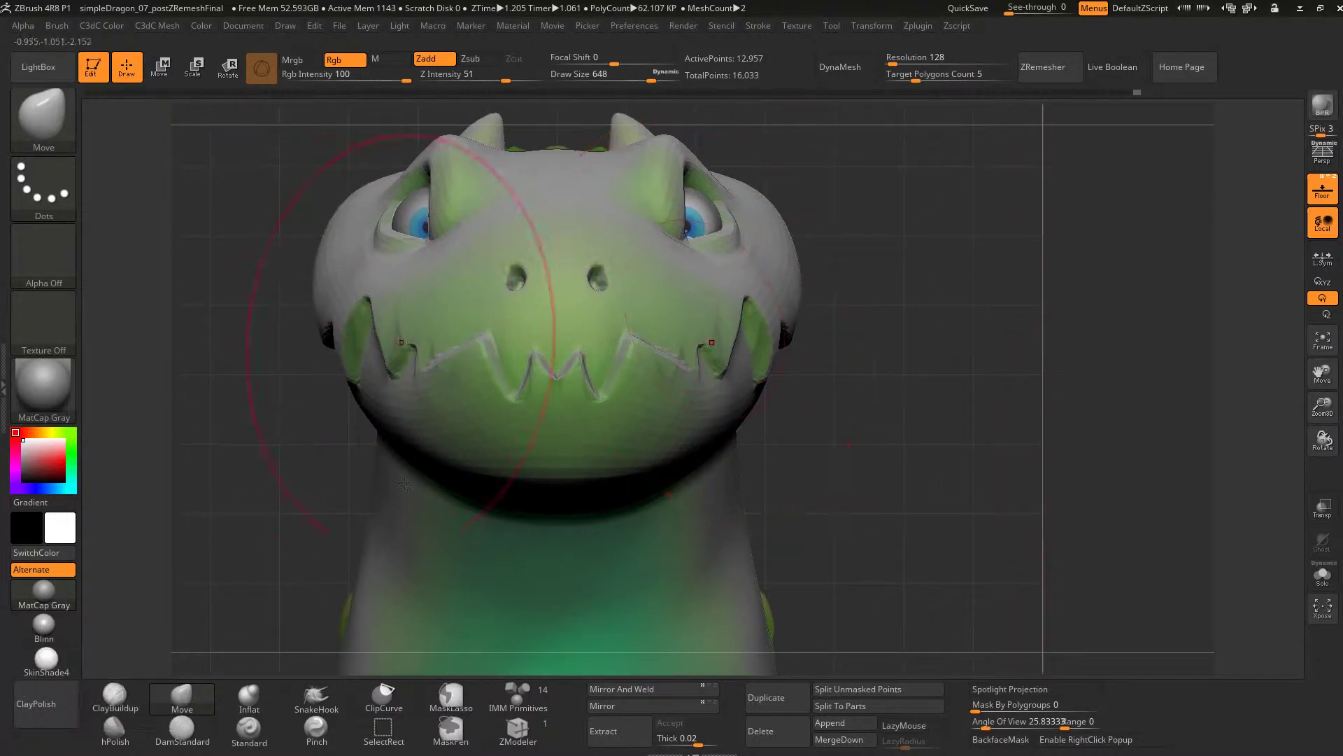
left_click(3, 367)
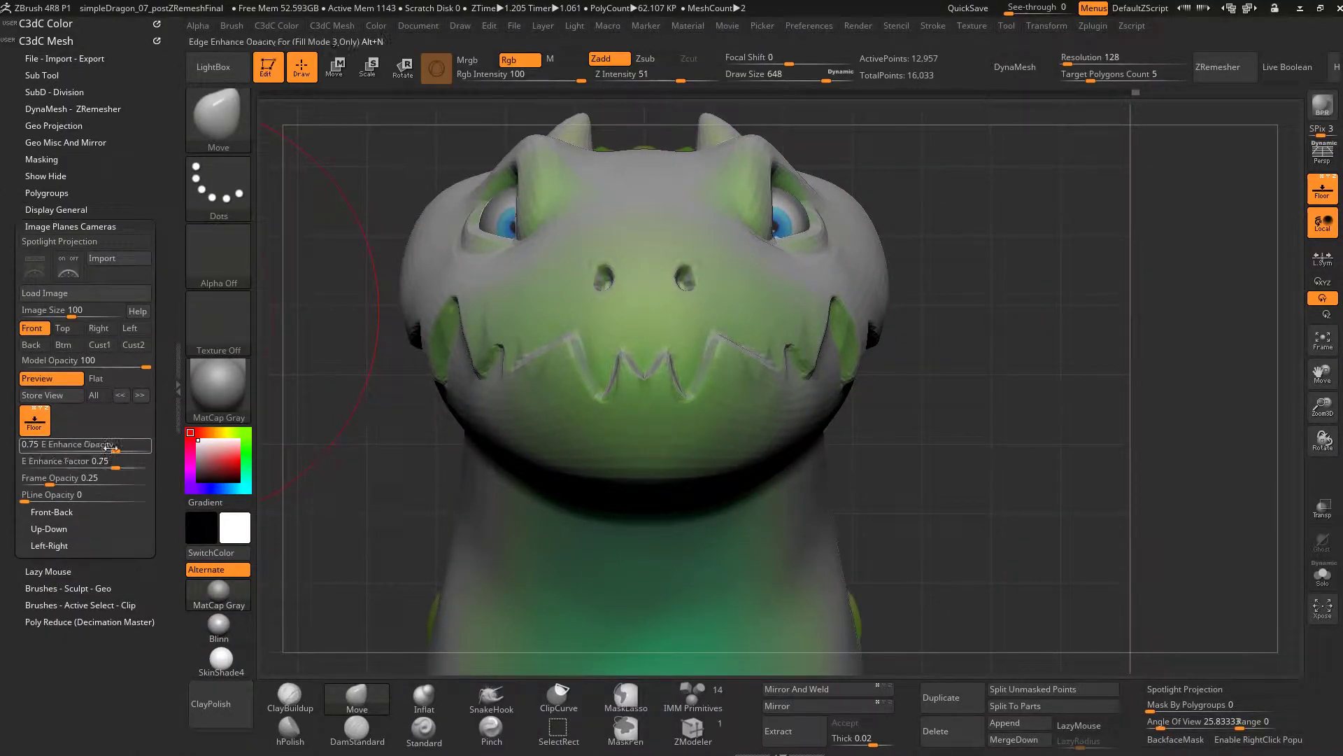
left_click_drag(117, 450, 133, 465)
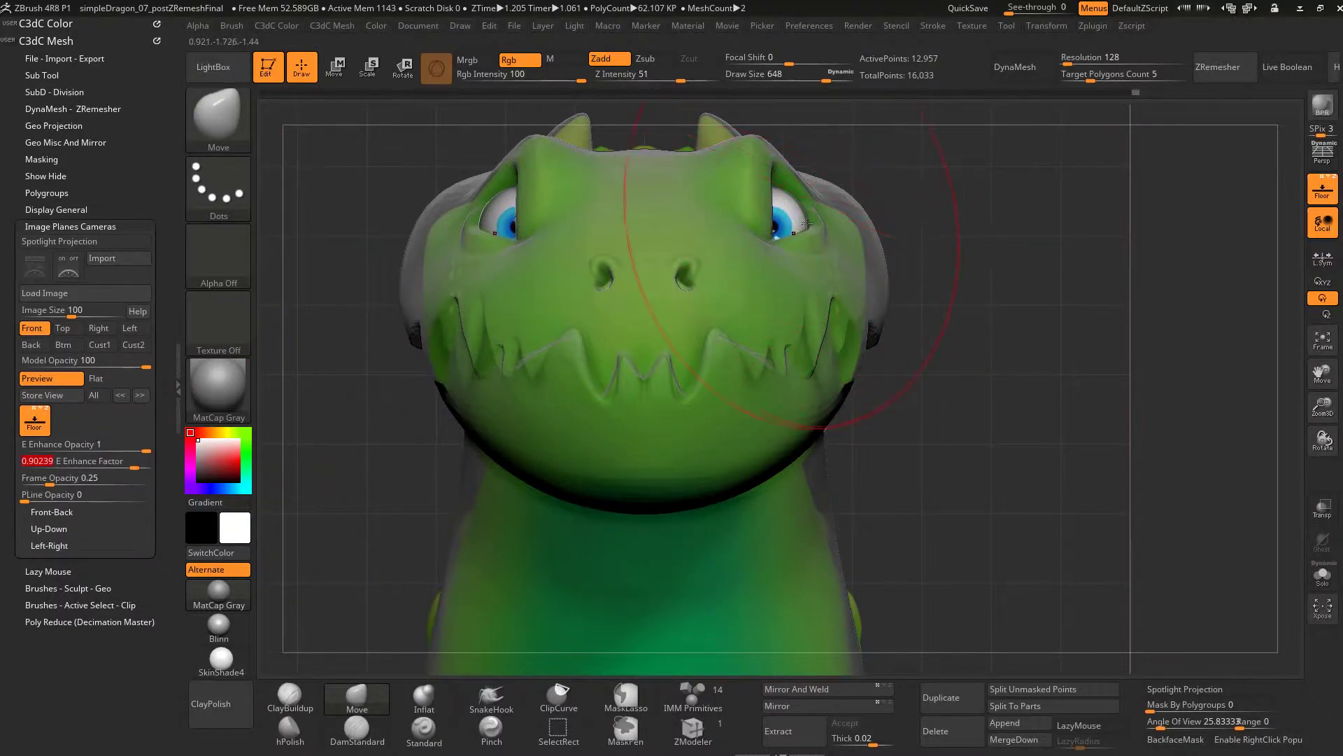
- Pull the sides of the head inward toward the front reference outline with the Move brush at draw size 400
mouse_move(807, 223)
right_mouse_down()
mouse_move(749, 280)
mouse_move(804, 268)
right_mouse_up()
key("s")
left_click_drag(805, 268, 759, 267)
key("ctrl")
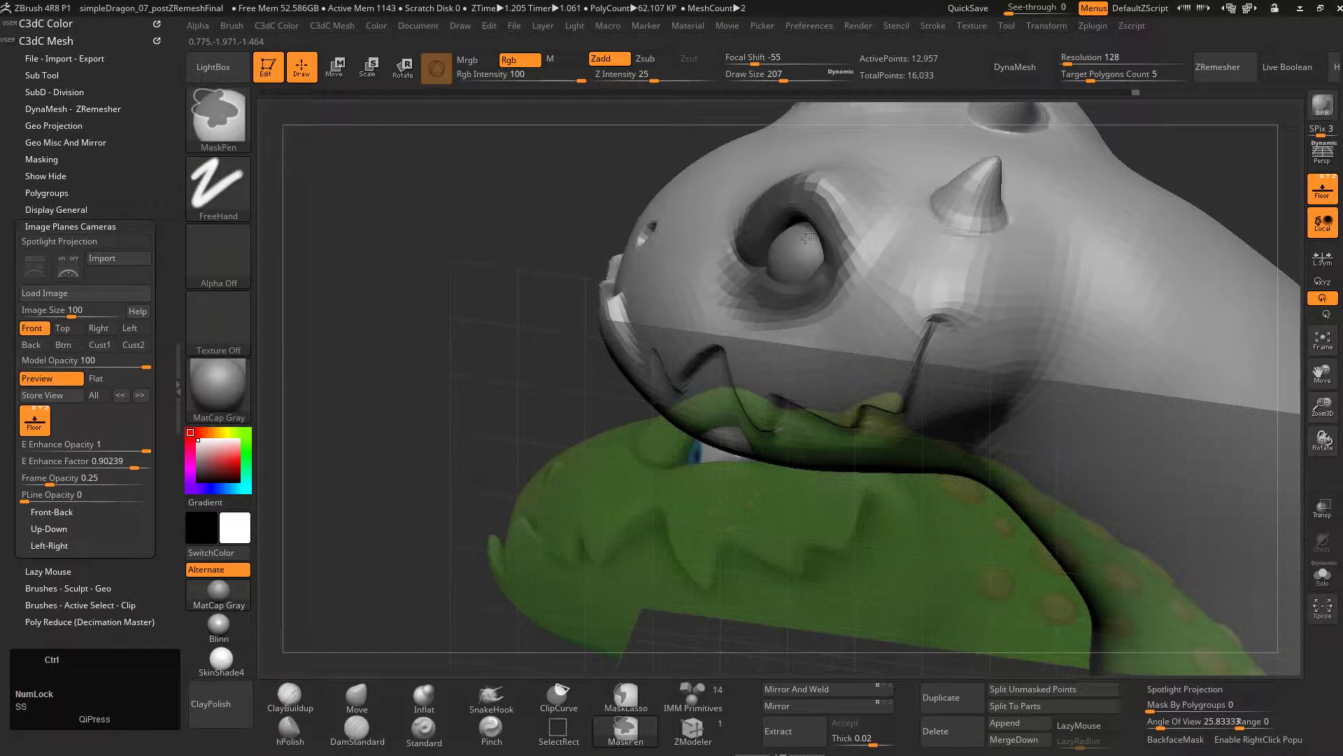
key("s")
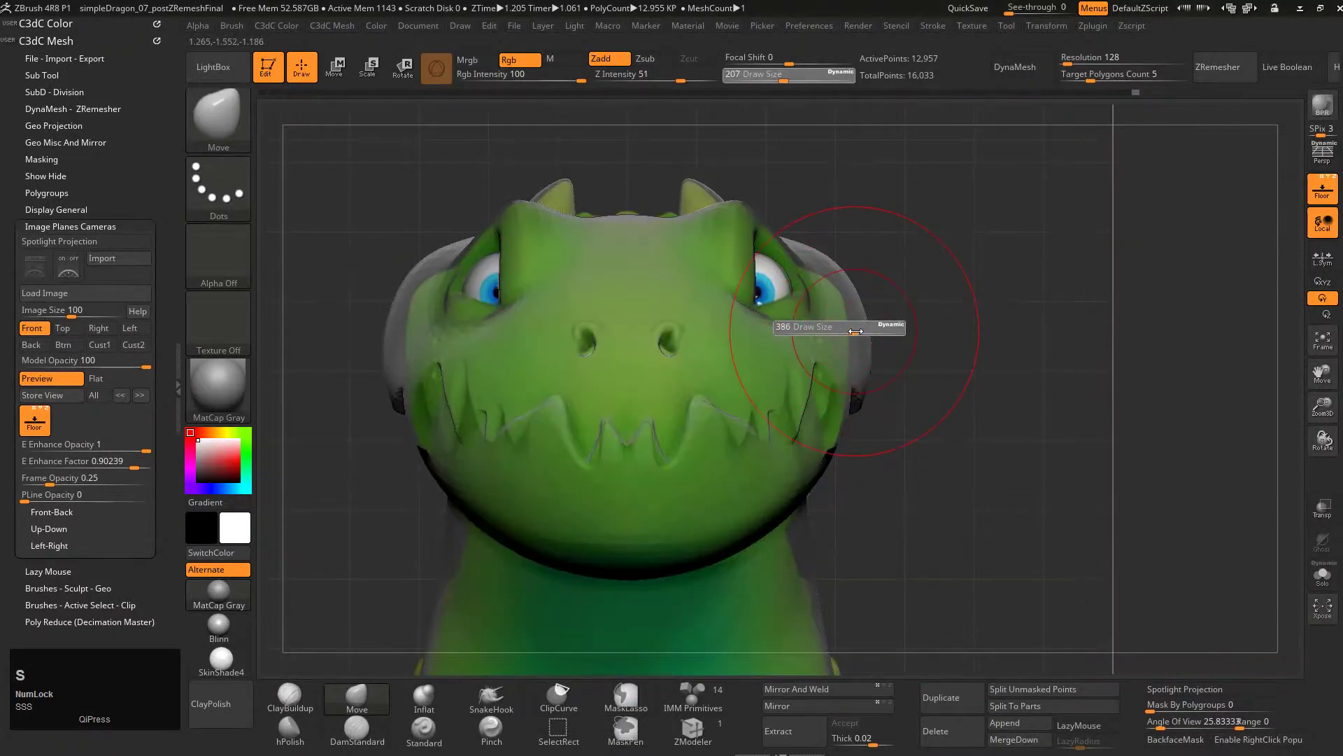
left_click_drag(864, 331, 838, 344)
key("s")
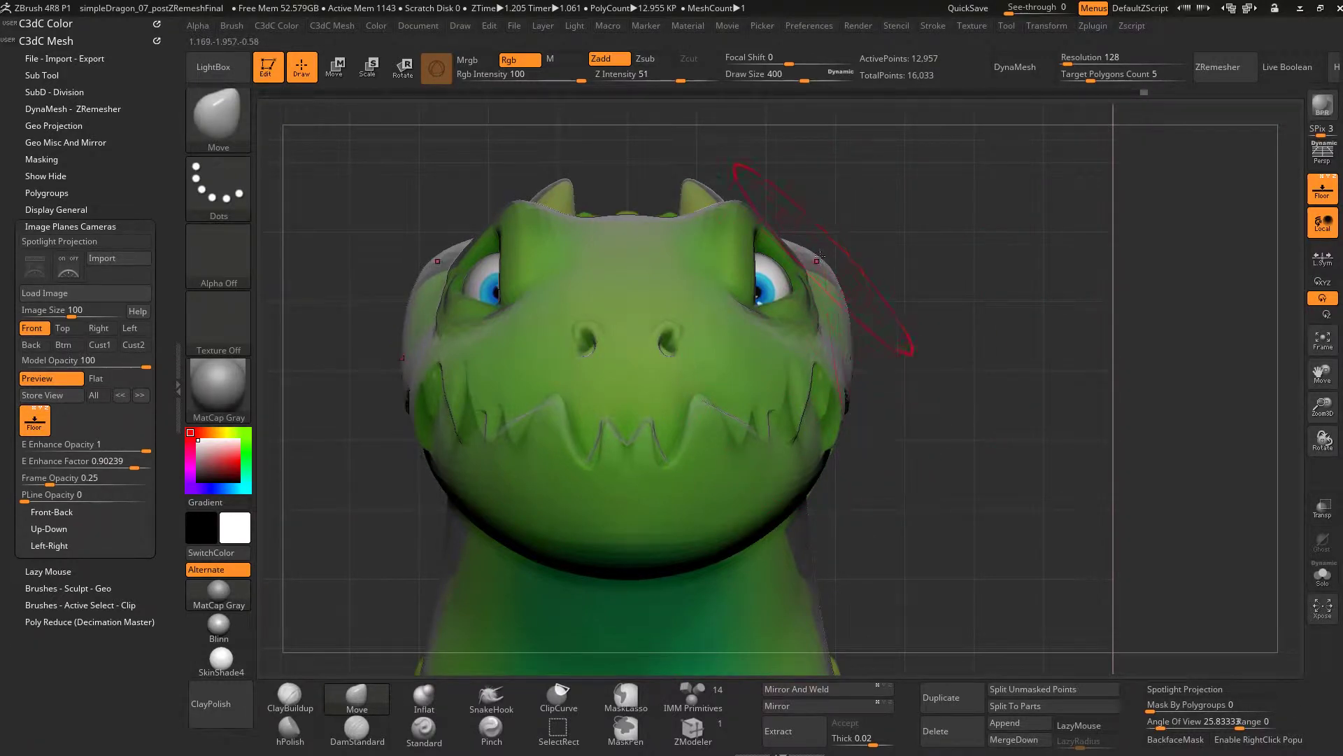
- Refine the head's side contour around the eyes and cheeks with the Move brush at draw size 318
key("s")
left_click_drag(815, 255, 826, 254)
mouse_move(815, 246)
right_mouse_down()
mouse_move(815, 210)
mouse_move(815, 252)
right_mouse_up()
key("s")
left_click_drag(815, 254, 793, 254)
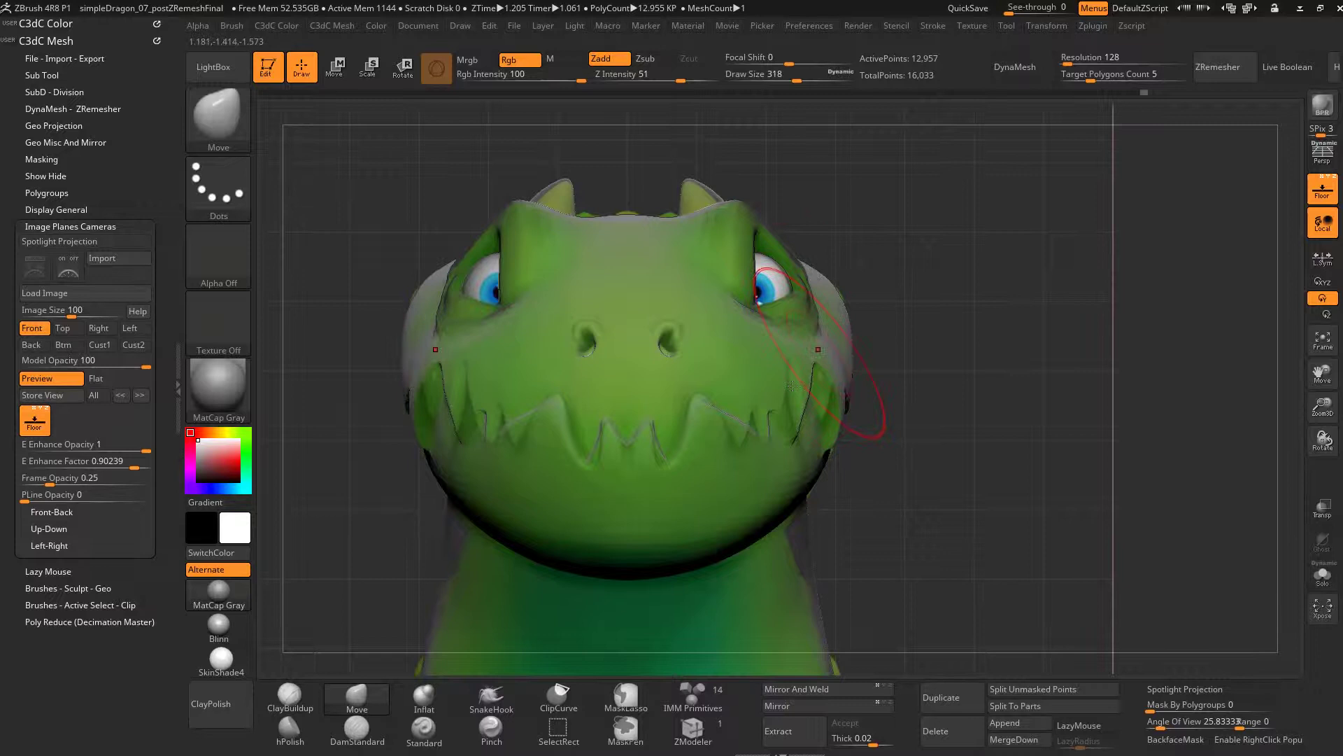
- Match the mouth line beside the front fangs to the front reference with the Move brush at draw sizes 379 and 262
key("s")
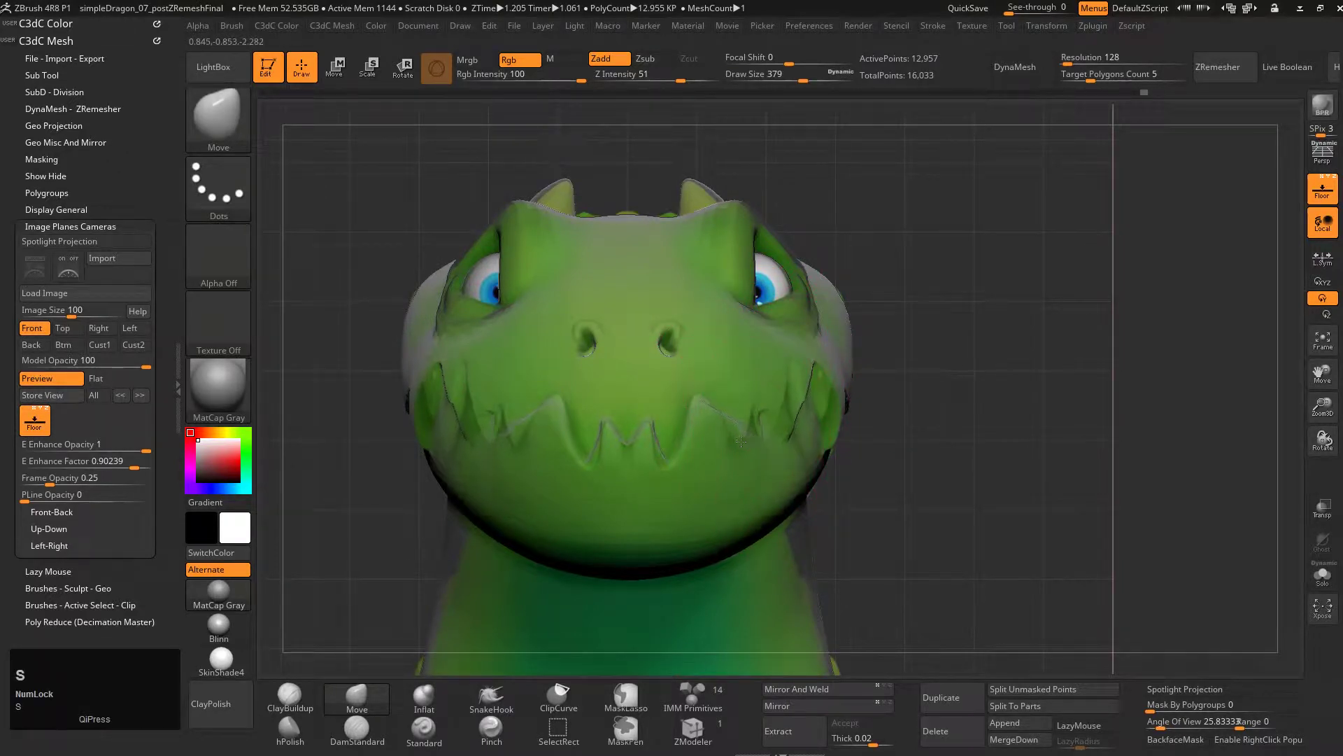
key("s")
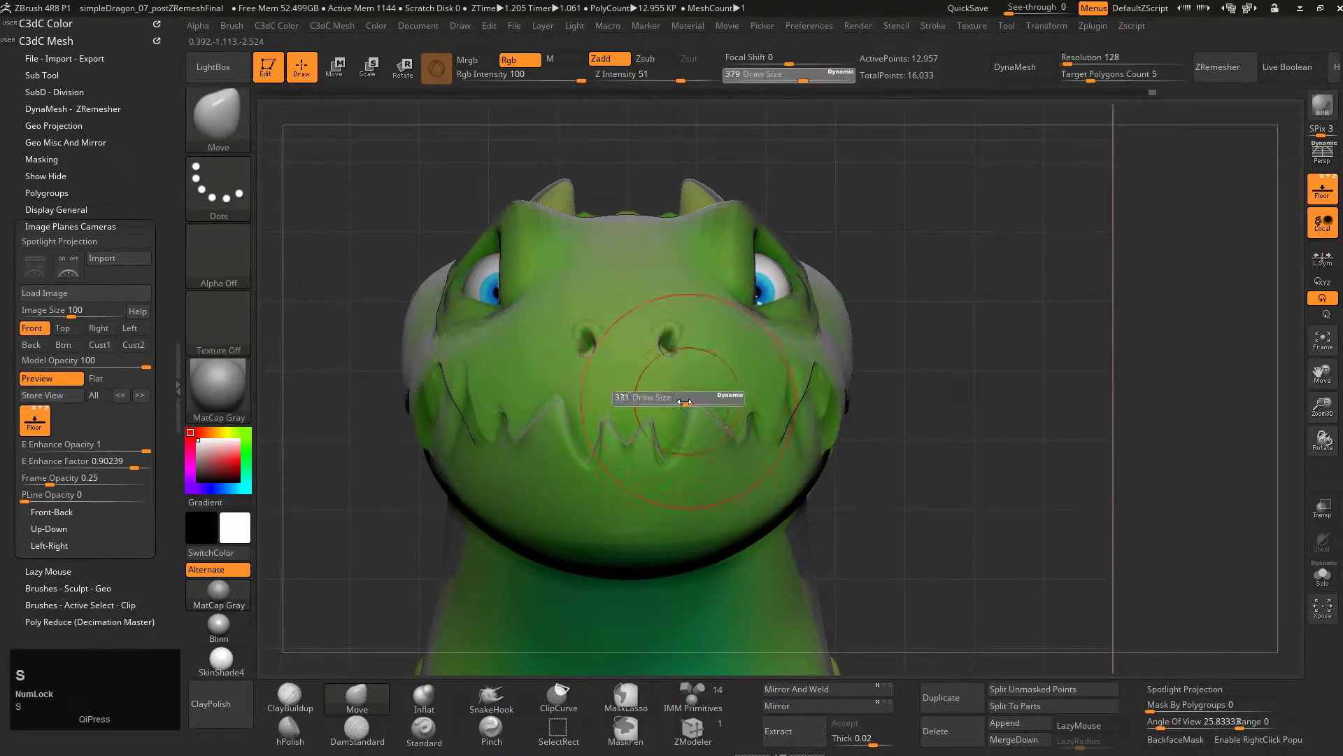
left_click_drag(693, 399, 676, 449)
key("s")
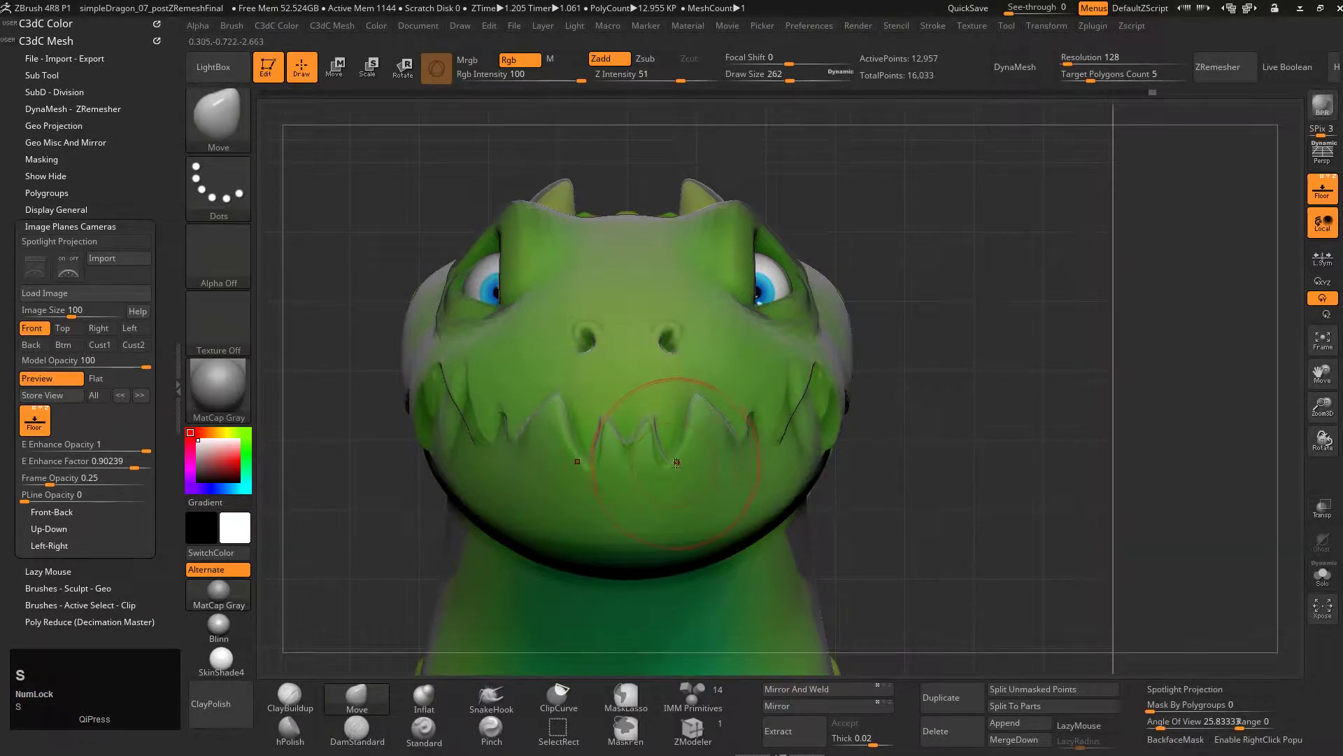
- Align the small front teeth with the front reference using the Move brush at draw sizes 163 and 167
key("s")
key("s")
key("s")
key("s")
left_click(644, 448)
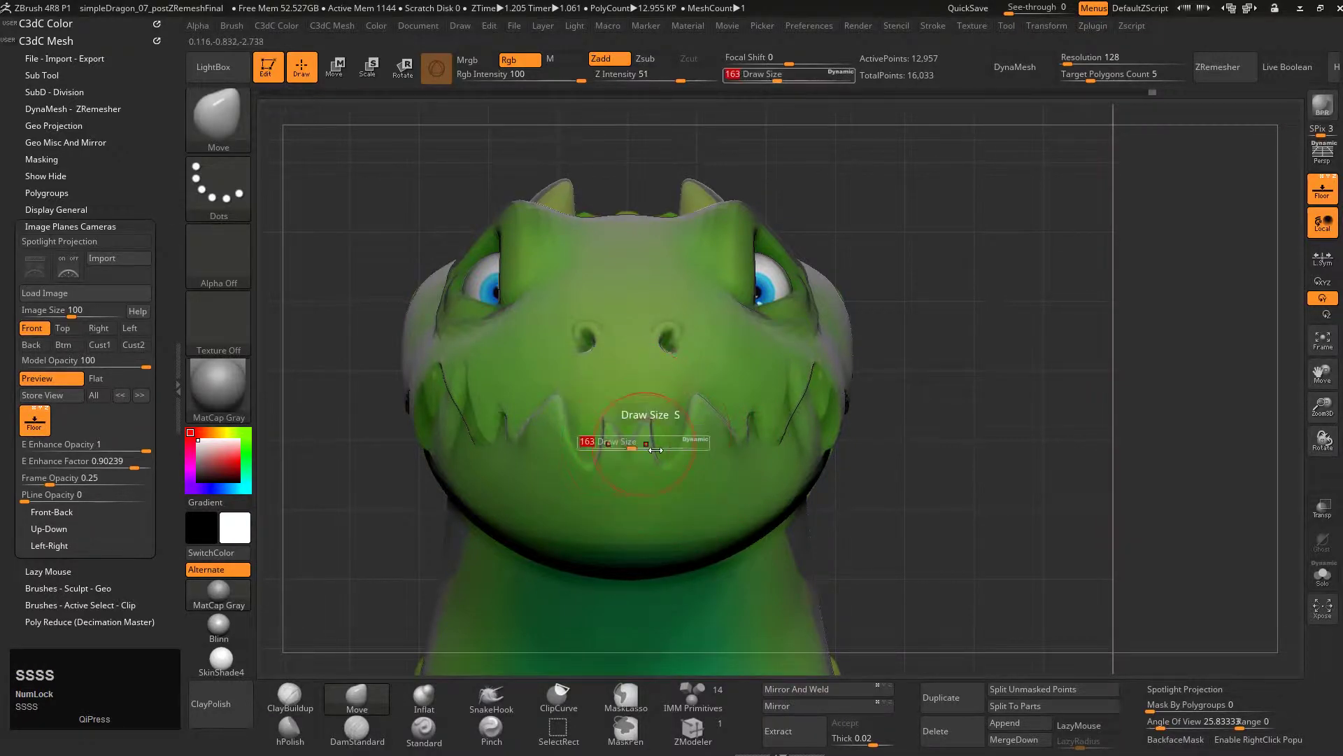
key("s")
key("s")
left_click_drag(650, 456, 623, 456)
key("s")
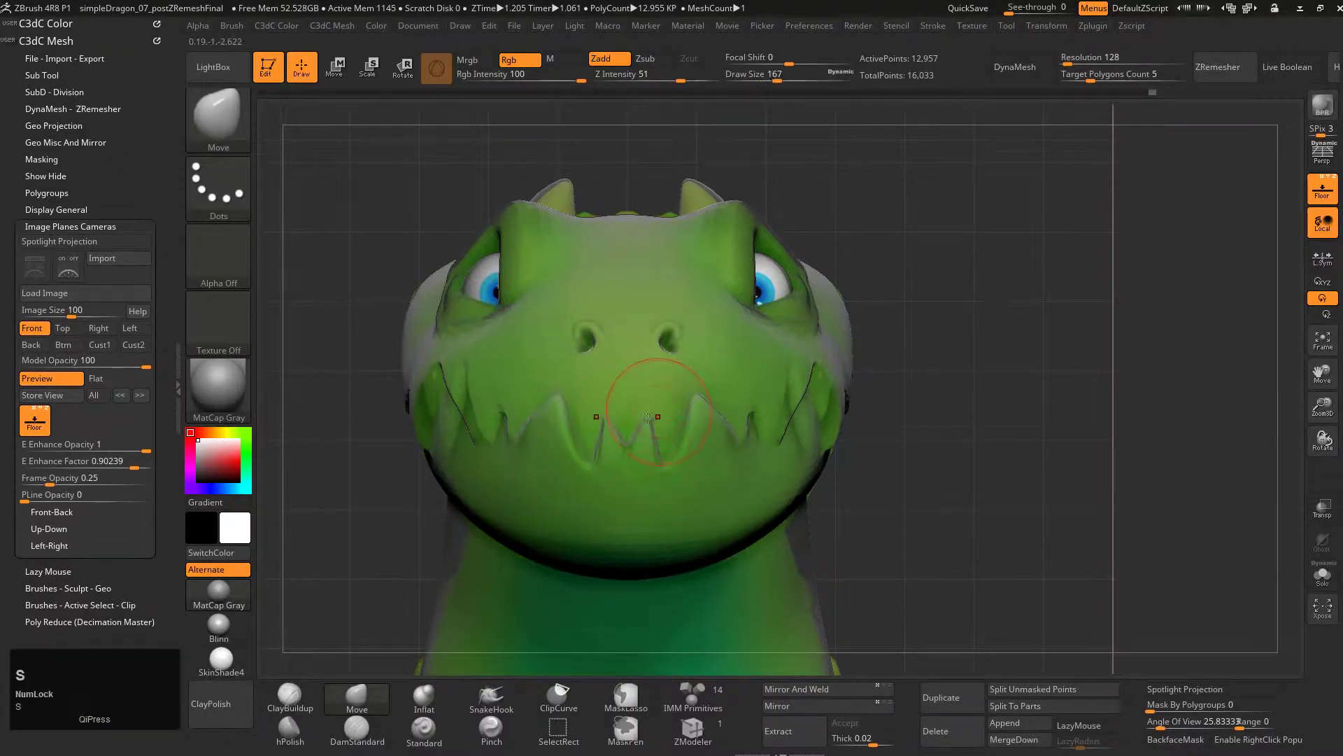
- Adjust the side mouth line toward the mouth corners with the Move brush at draw sizes 311 and 197
key("s")
mouse_move(803, 369)
left_mouse_down()
mouse_move(815, 364)
mouse_move(750, 412)
mouse_move(797, 389)
left_mouse_up()
key("s")
key("s")
key("s")
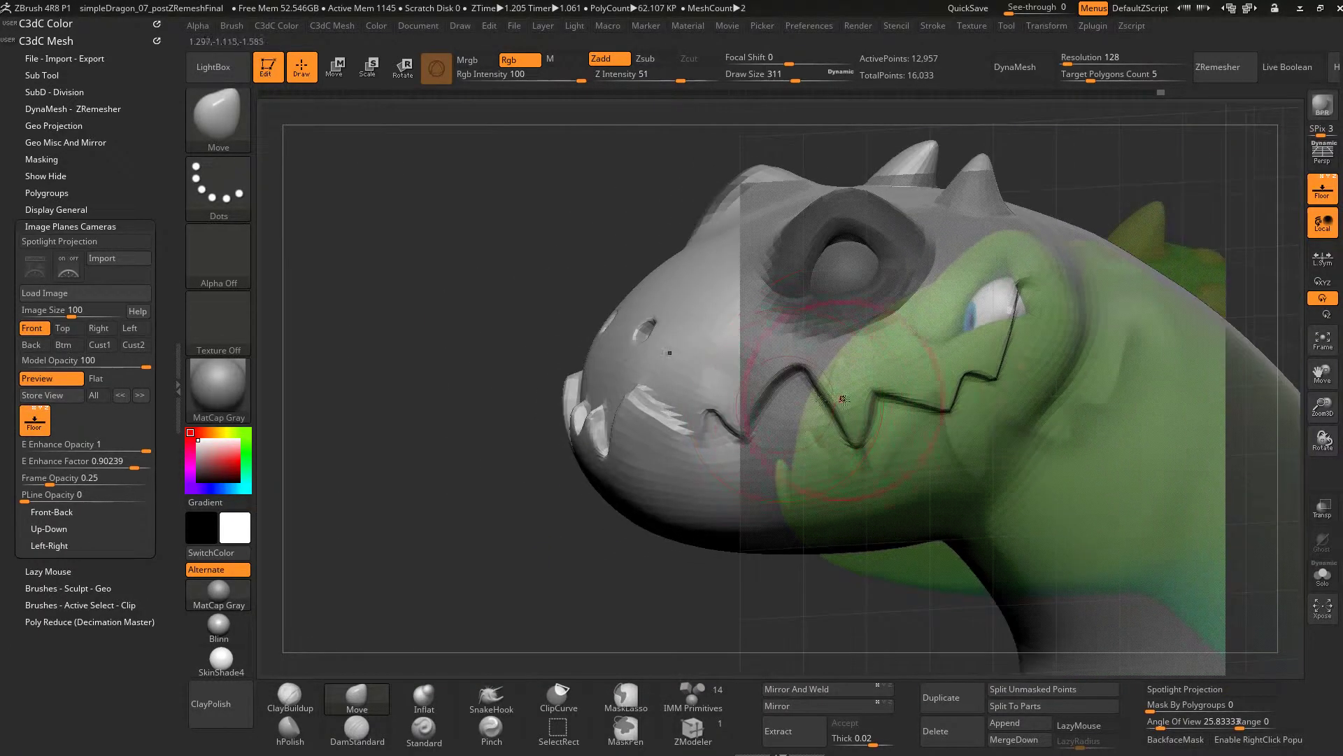
key("s")
left_click_drag(843, 400, 853, 404)
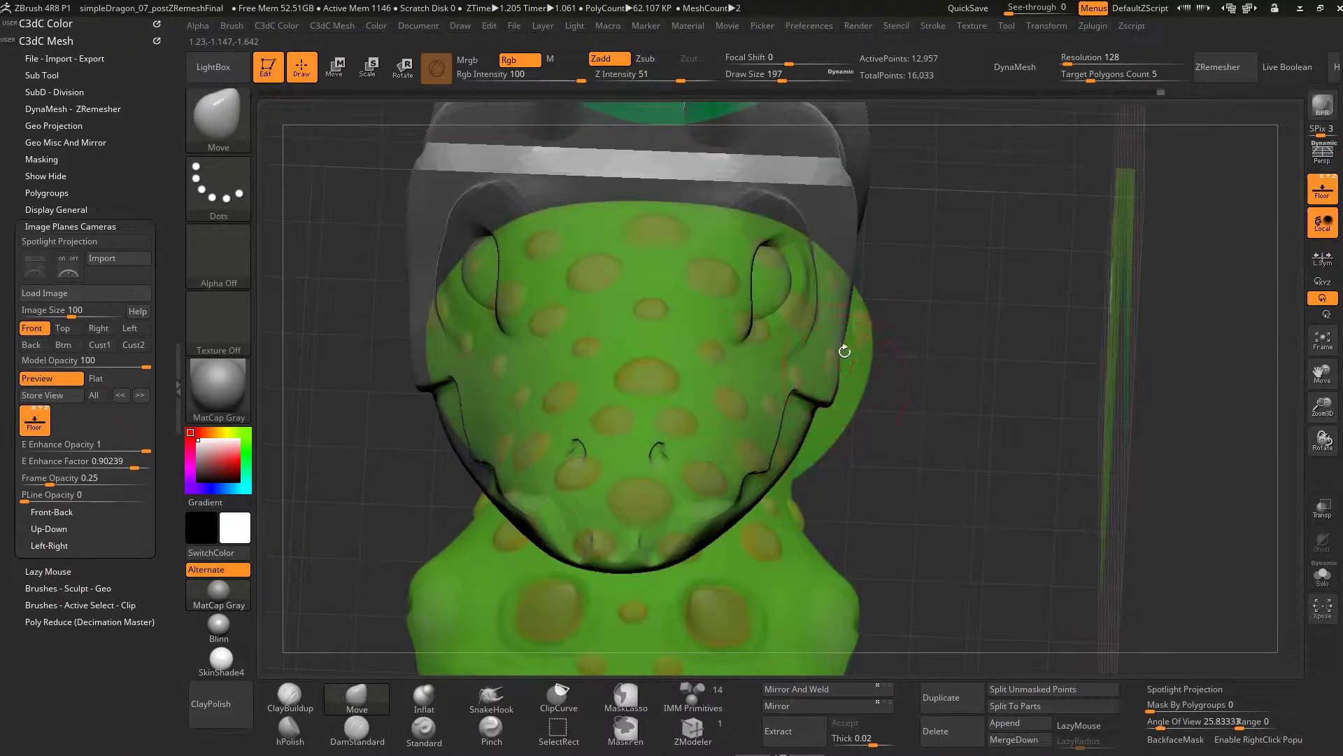
- Shape the sides of the head near the eyes against the top reference with the Move brush at draw size 293
key("s")
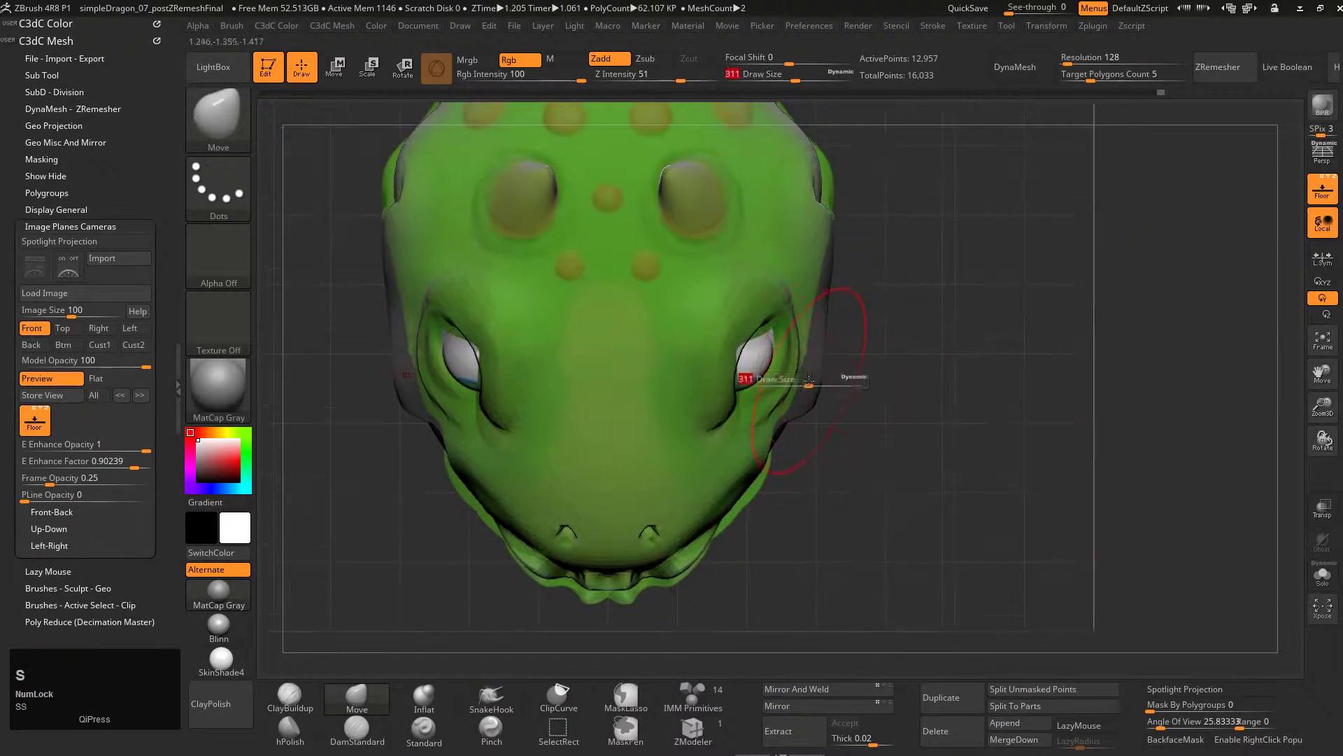
mouse_move(809, 382)
left_mouse_down()
mouse_move(814, 397)
mouse_move(795, 394)
left_mouse_up()
key("s")
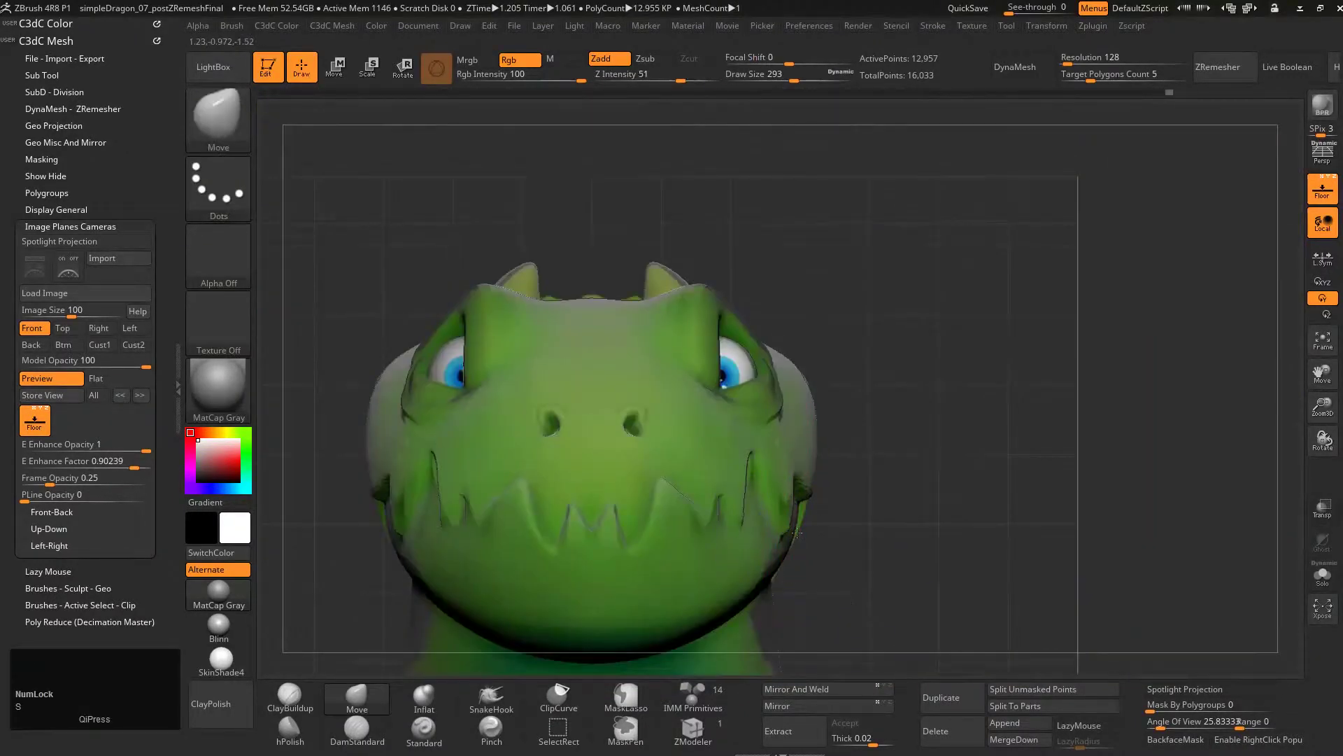
- Adjust the snout tip against the top reference with the Move brush at draw size 386, and undo the last stroke
left_click_drag(805, 476, 804, 569, "shift")
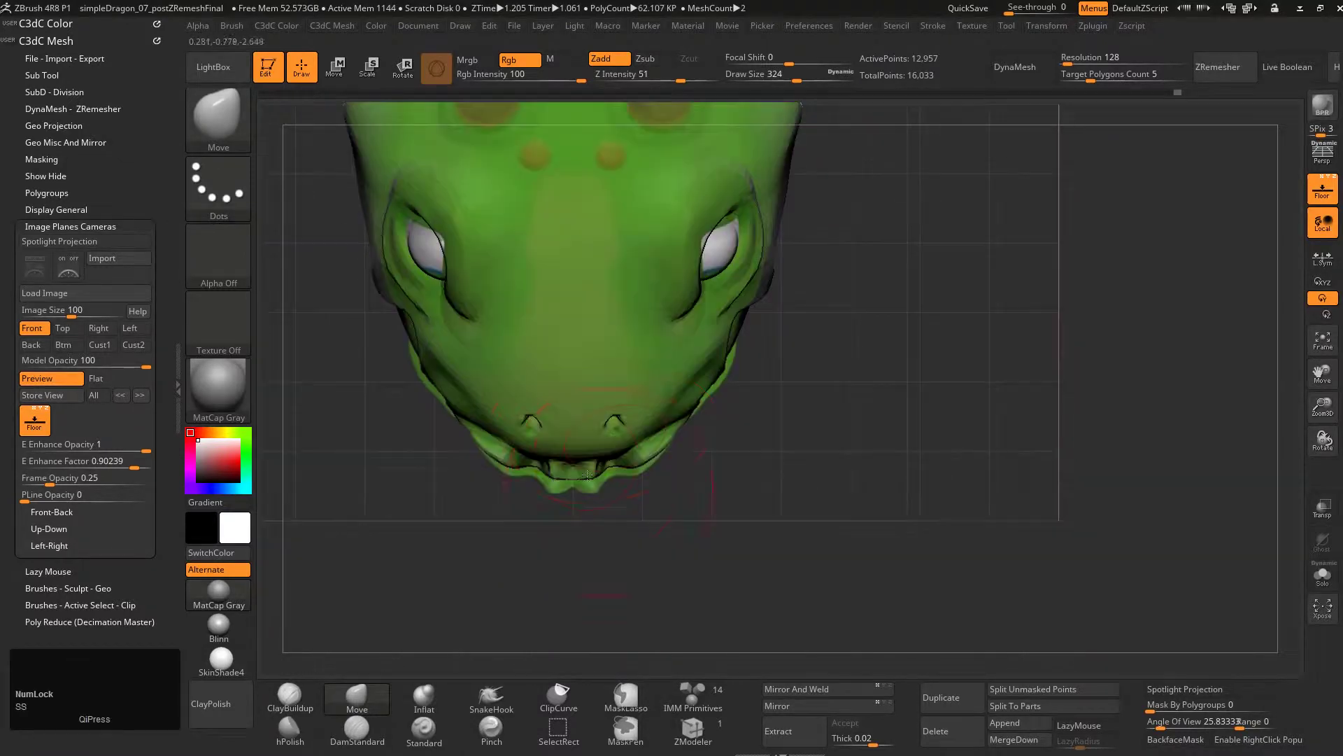
key("s")
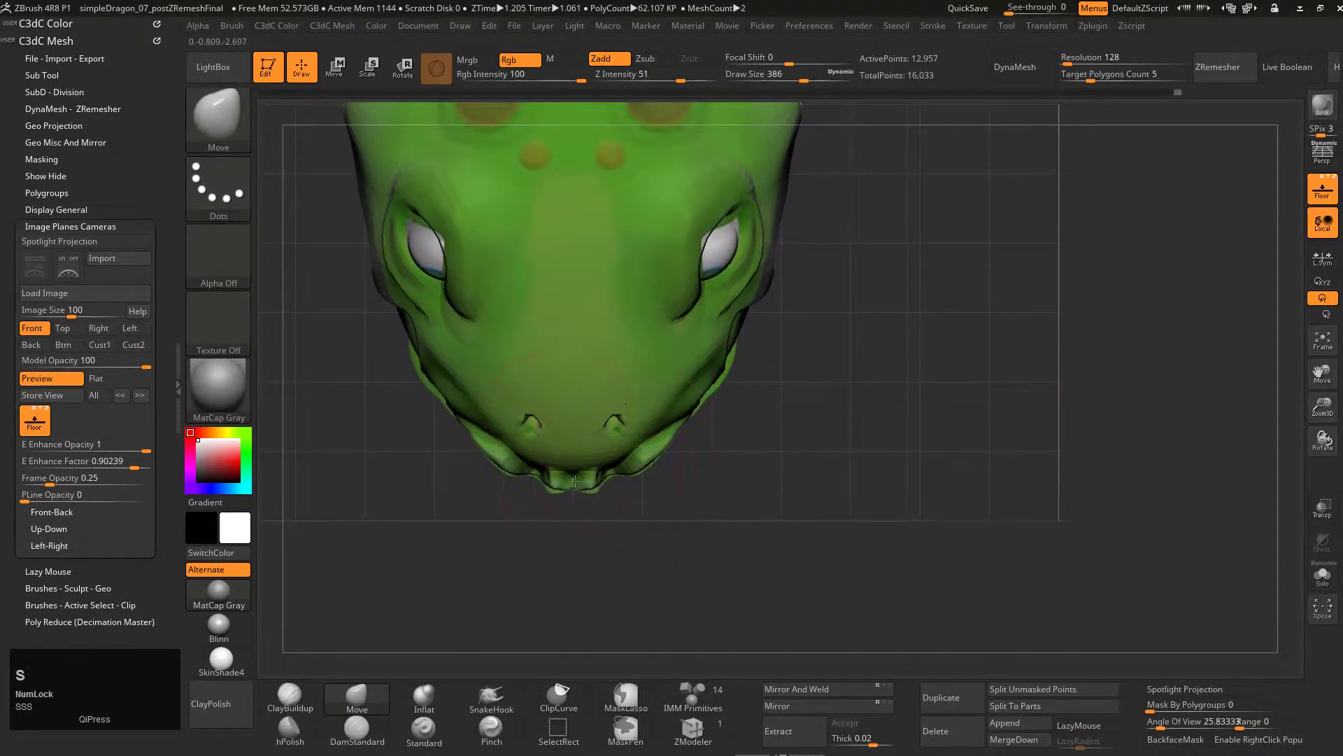
key("ctrl+z")
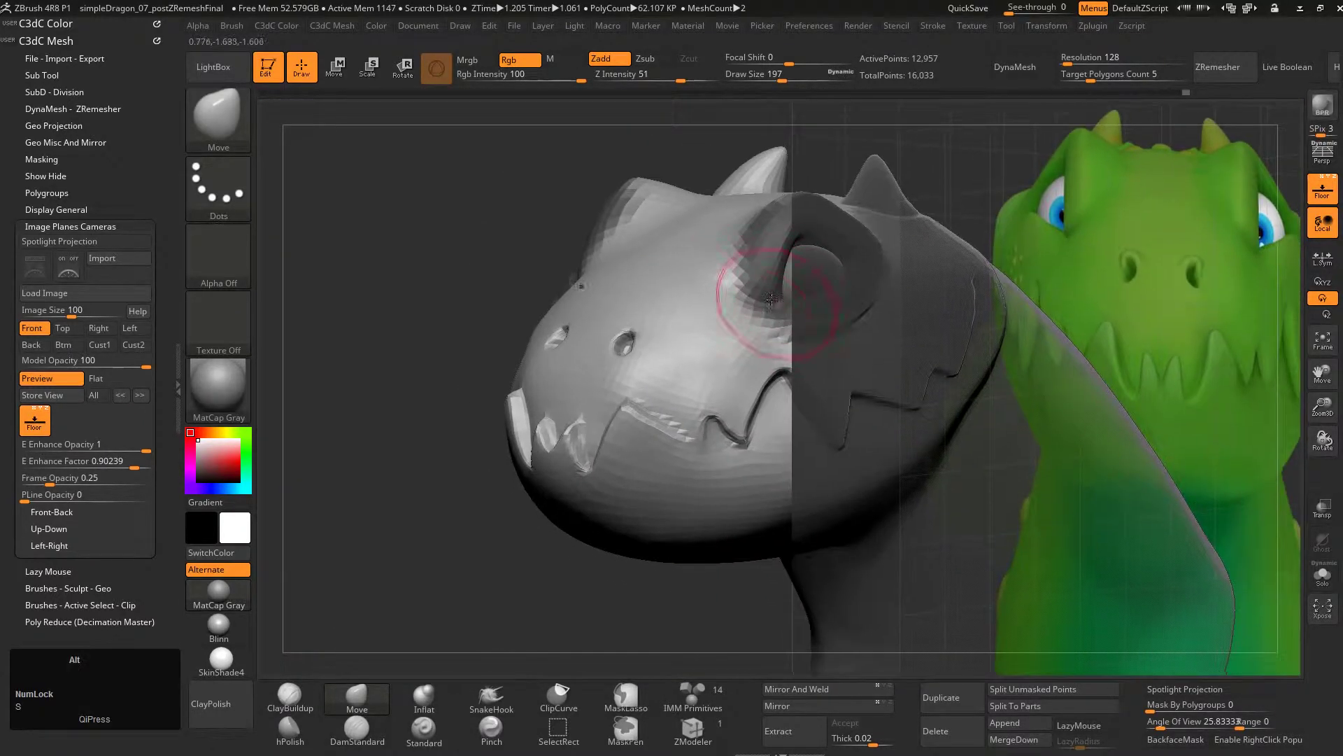
- Hide the reference image planes and reshape the lower jaw with the Move brush at draw size 318
key("alt+g")
right_click_drag(714, 381, 691, 439)
right_click_drag(612, 468, 655, 499)
key("s")
left_click_drag(655, 500, 669, 504)
mouse_move(648, 506)
right_mouse_down("ctrl")
mouse_move(639, 483)
mouse_move(669, 401)
mouse_move(677, 446)
mouse_move(650, 420)
mouse_move(615, 434)
right_mouse_up("ctrl")
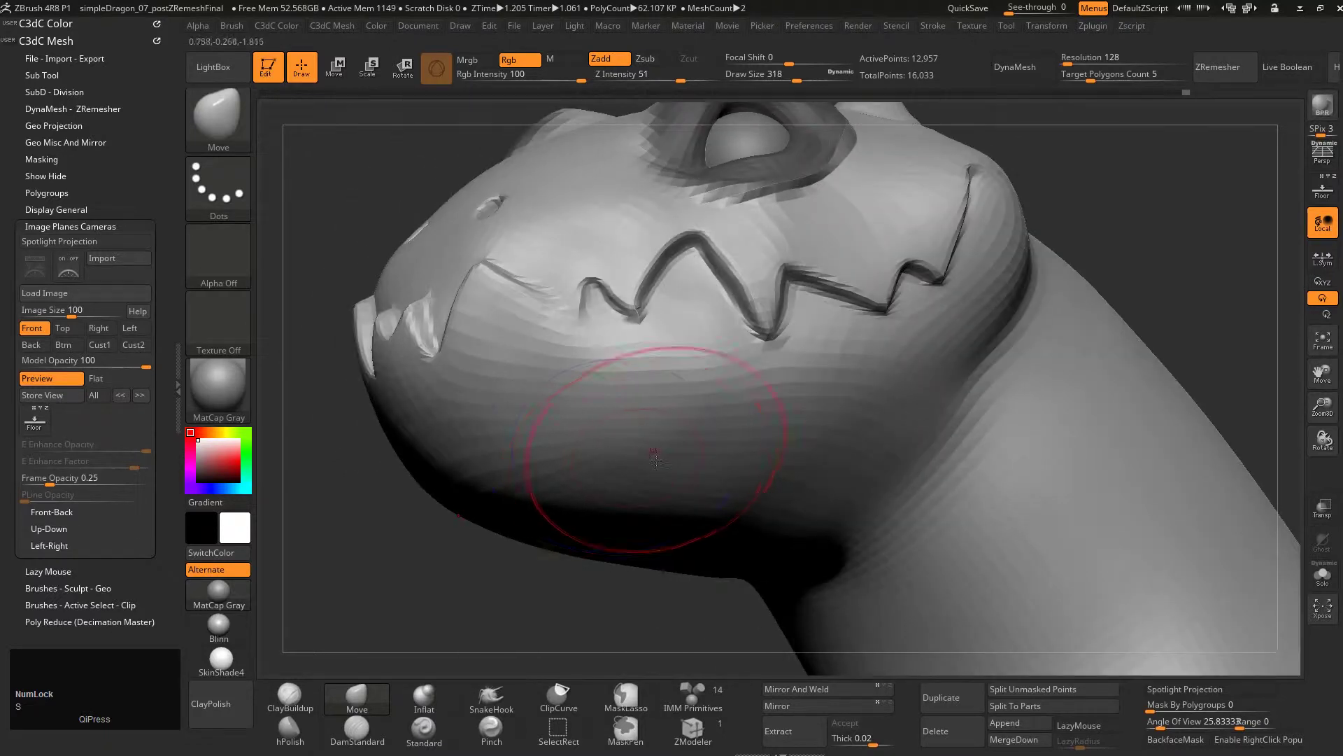
- Smooth the underside and side of the lower jaw toward the neck
key("shift")
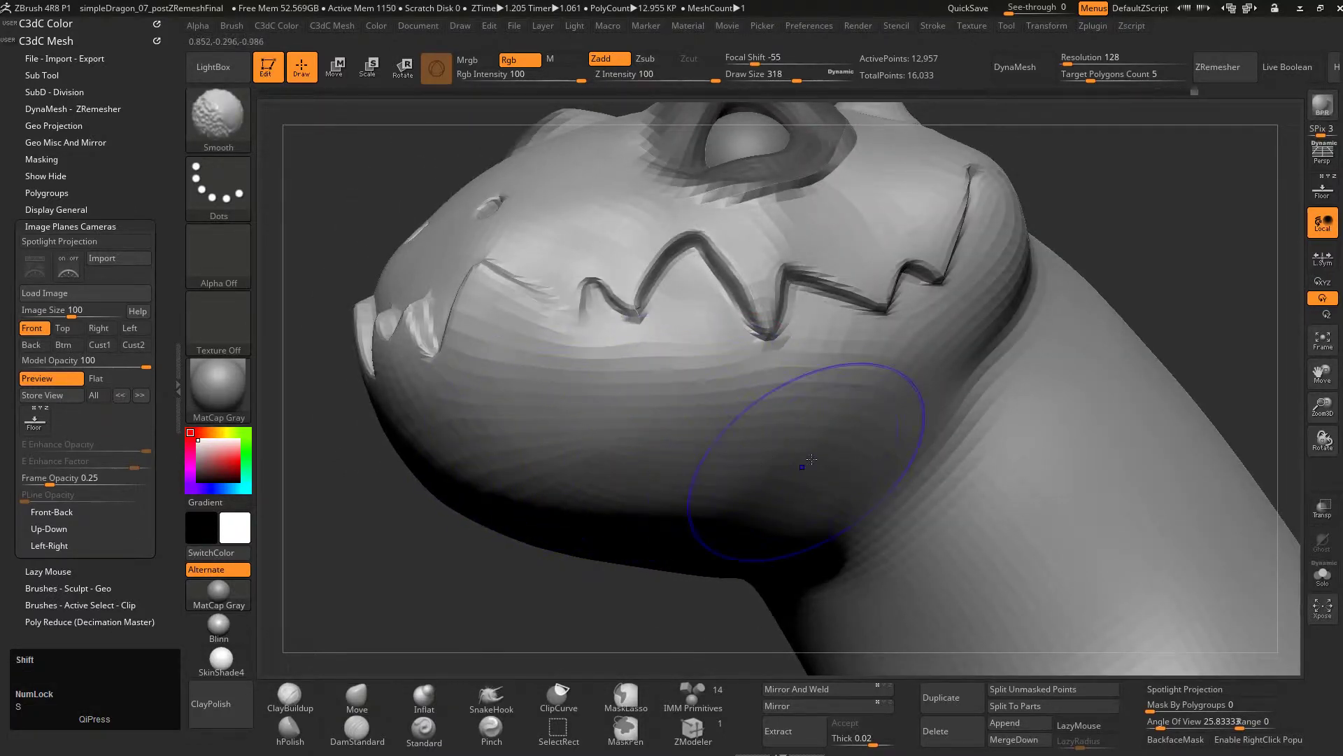
right_click_drag(812, 459, 796, 465)
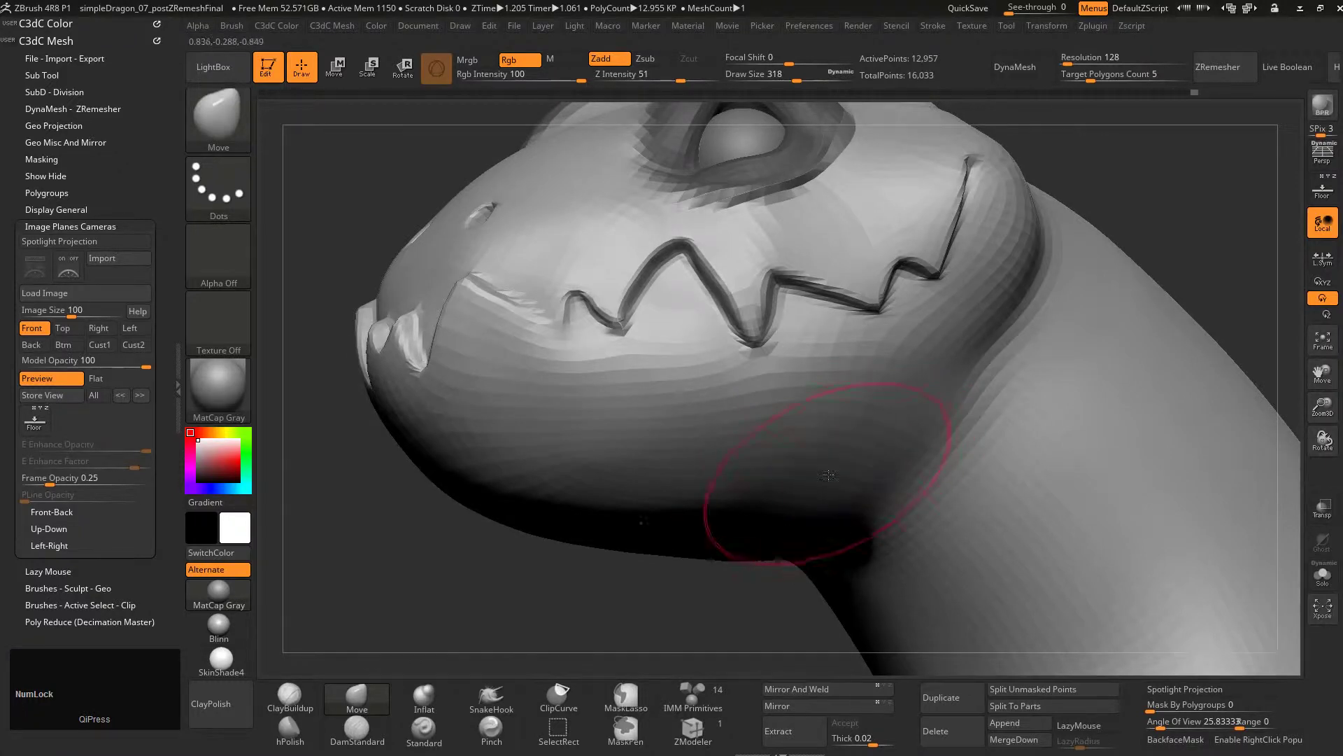
left_click_drag(657, 463, 574, 433, "shift")
- Smooth the front of the snout and its side behind the nostrils at draw size 120
right_click_drag(569, 429, 553, 337)
key("s")
left_click_drag(568, 283, 543, 280)
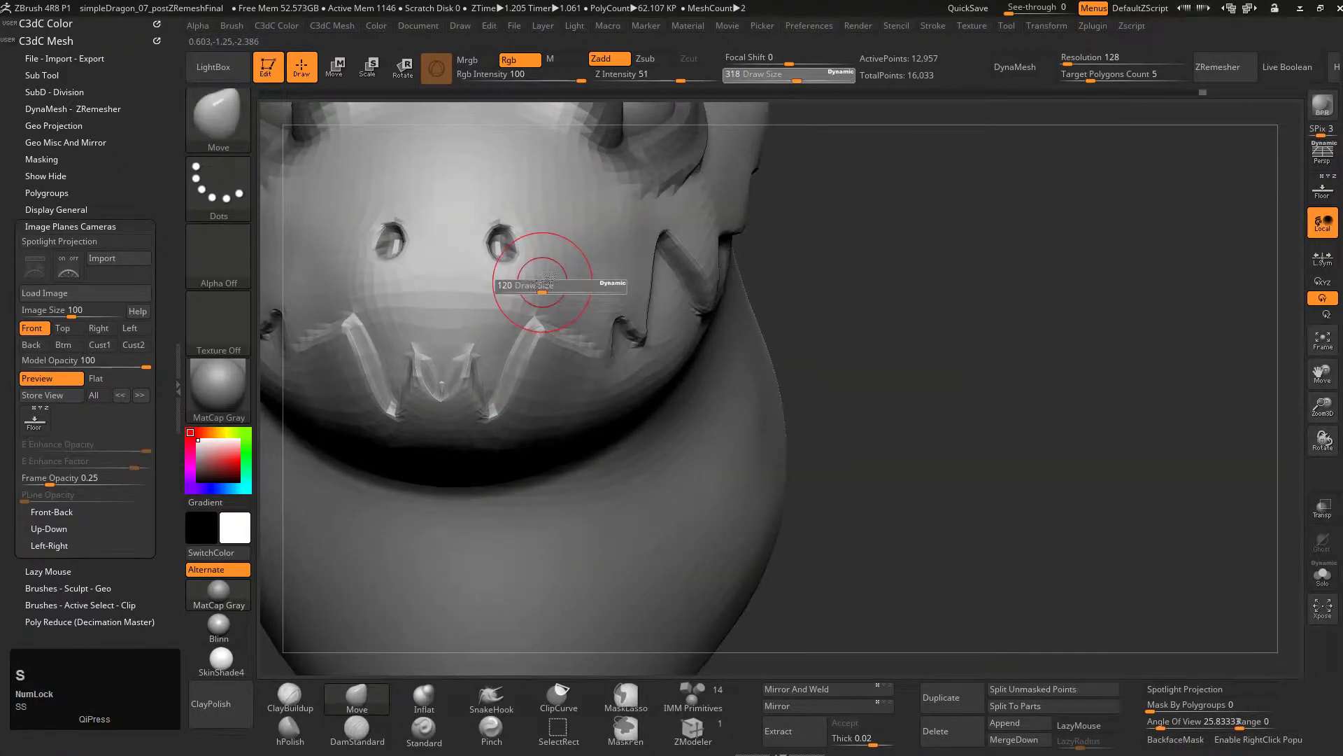
left_click_drag(444, 294, 409, 301, "shift")
right_click_drag(686, 286, 598, 336)
key("shift")
left_click_drag(598, 340, 556, 339, "shift")
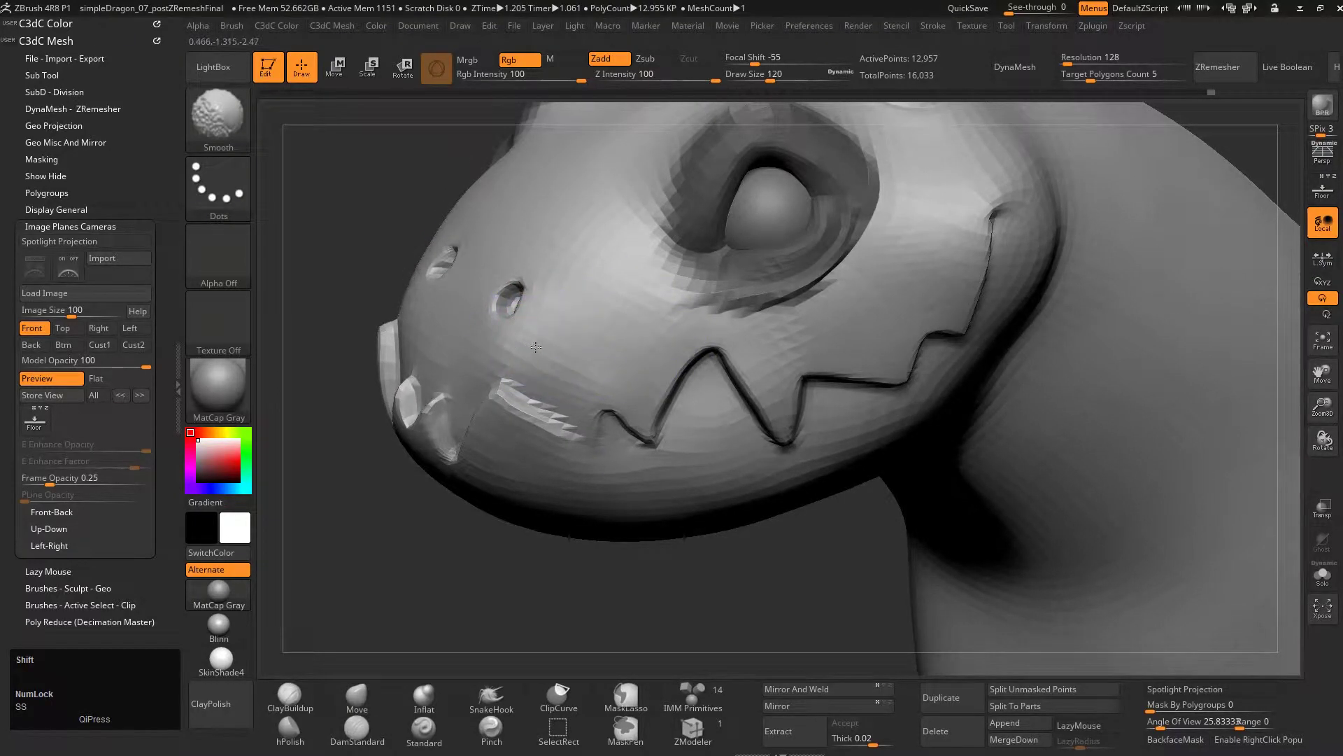
- Reshape the edges of the large side tooth with the Move brush at draw size 90
right_click_drag(588, 281, 652, 378, "alt")
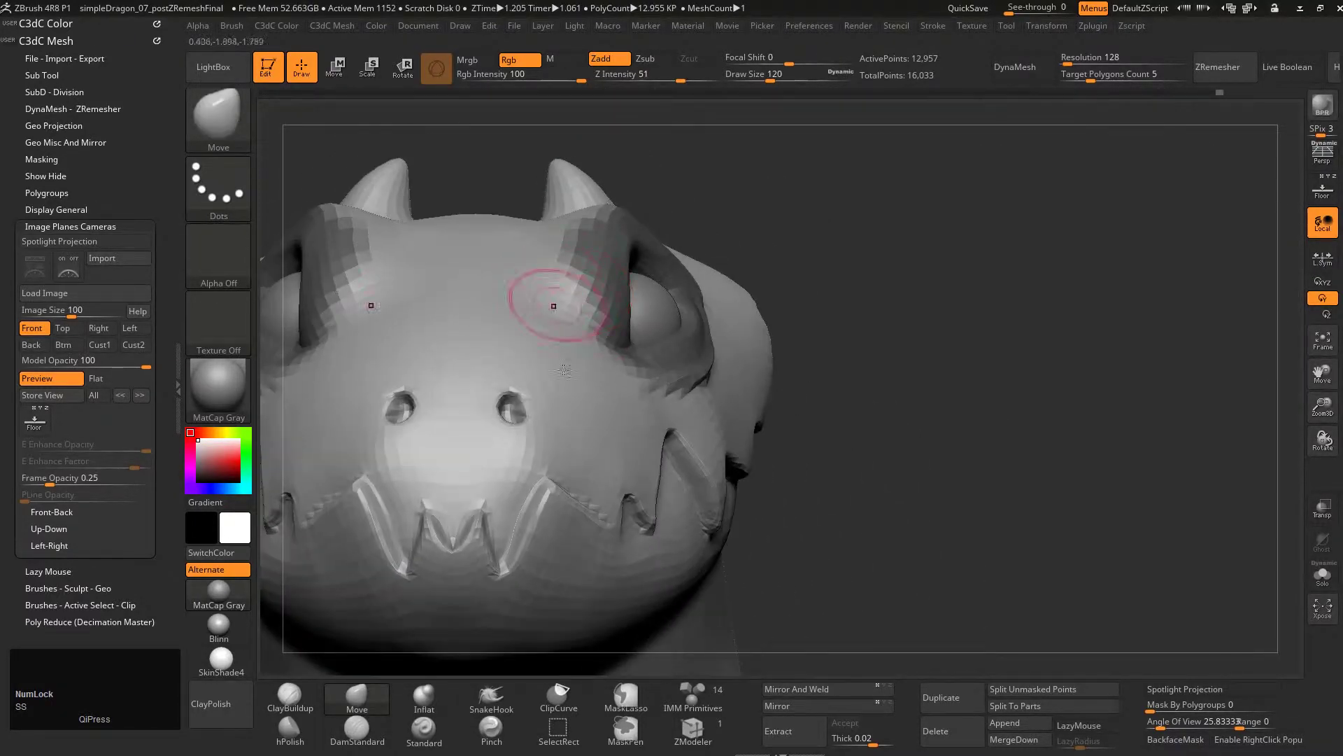
right_click_drag(521, 412, 588, 398, "alt")
mouse_move(619, 305)
right_mouse_down()
mouse_move(489, 522)
mouse_move(423, 489)
right_mouse_up()
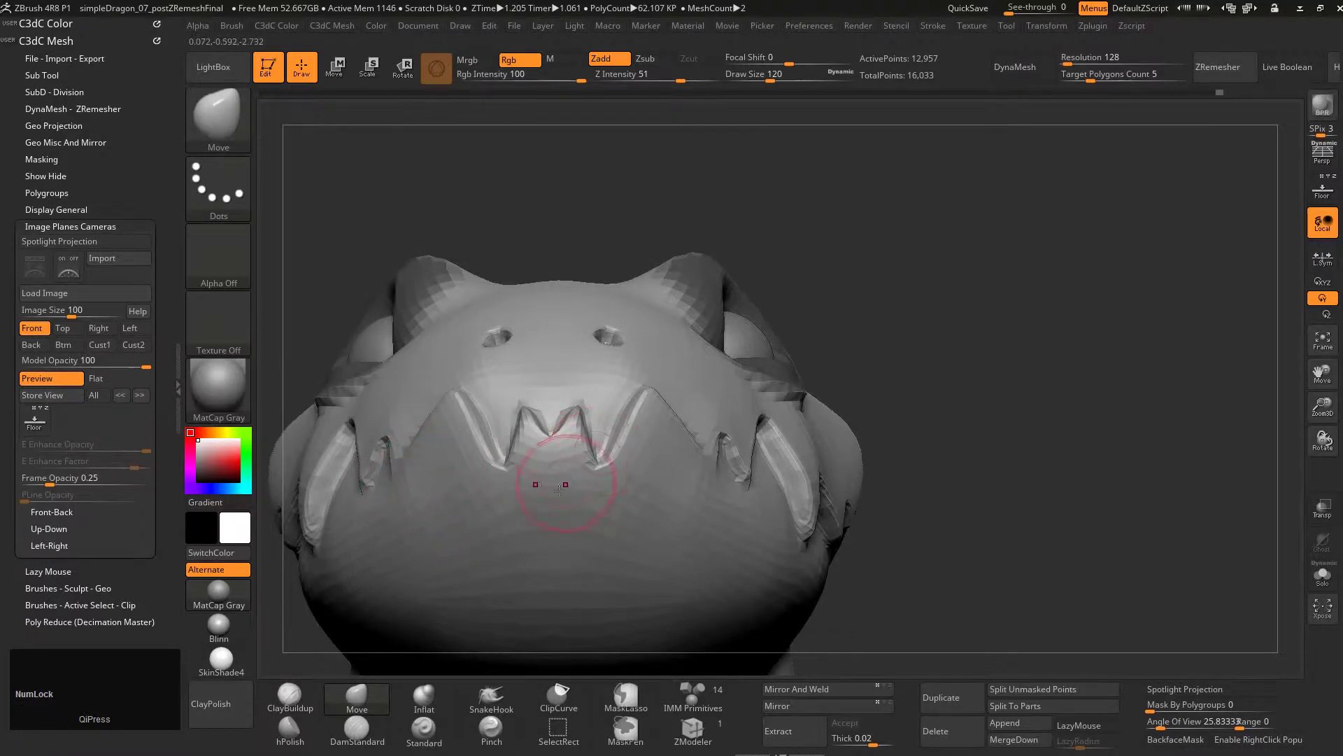
right_click_drag(559, 490, 482, 483)
right_click_drag(713, 459, 544, 479, "alt")
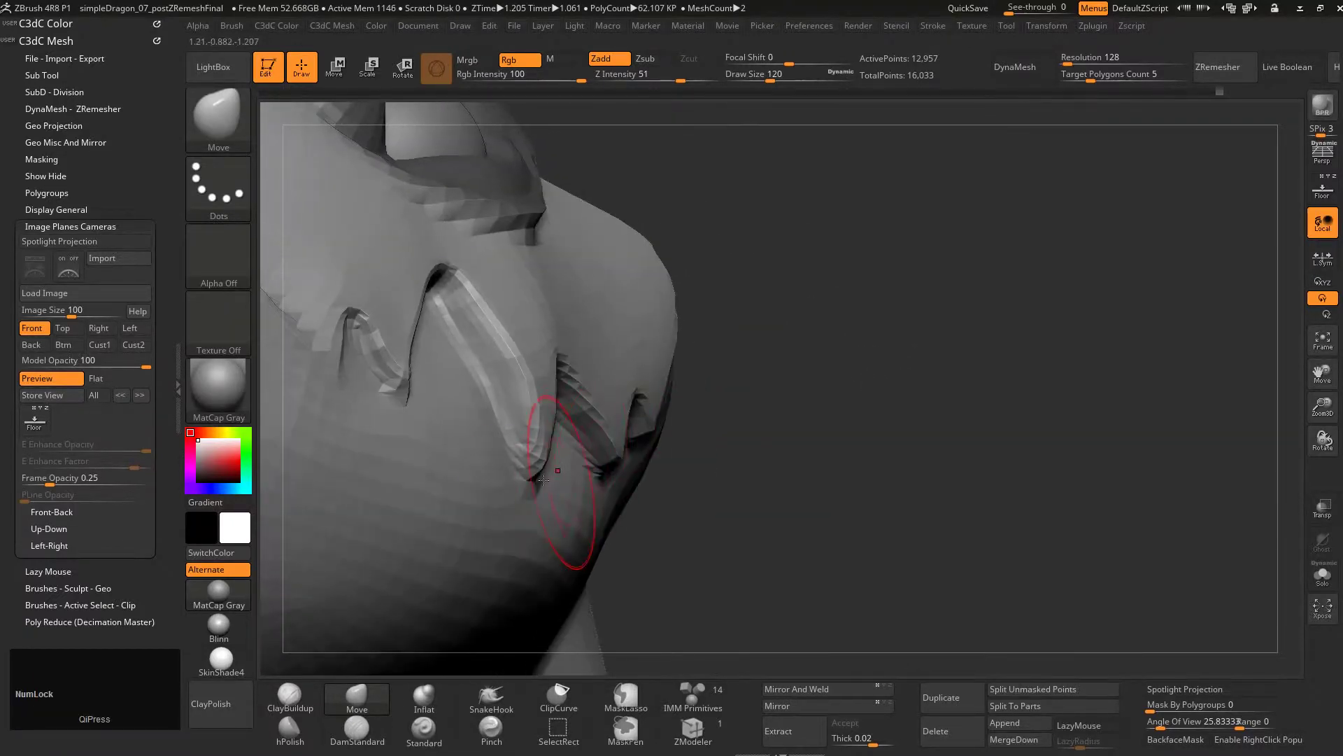
key("s")
left_click_drag(542, 480, 545, 480)
key("s")
left_click_drag(526, 335, 529, 352)
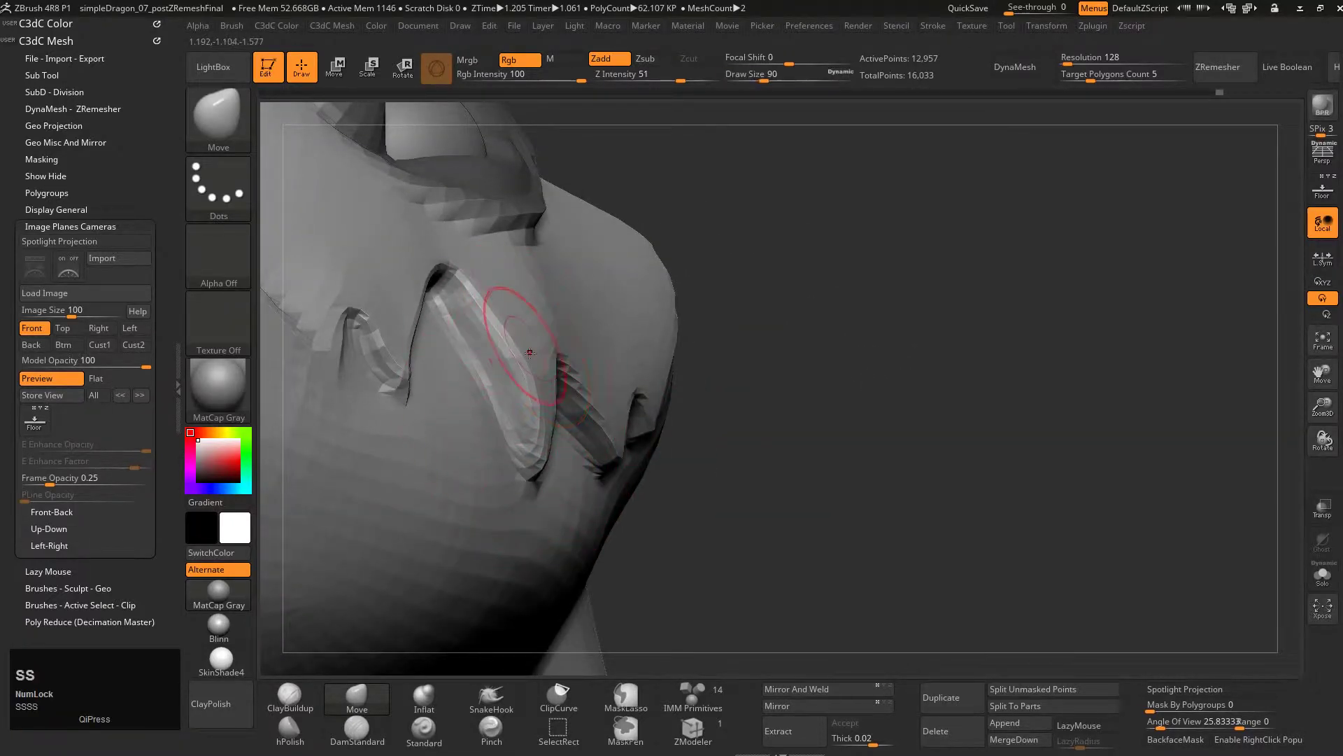
left_click_drag(496, 305, 488, 310)
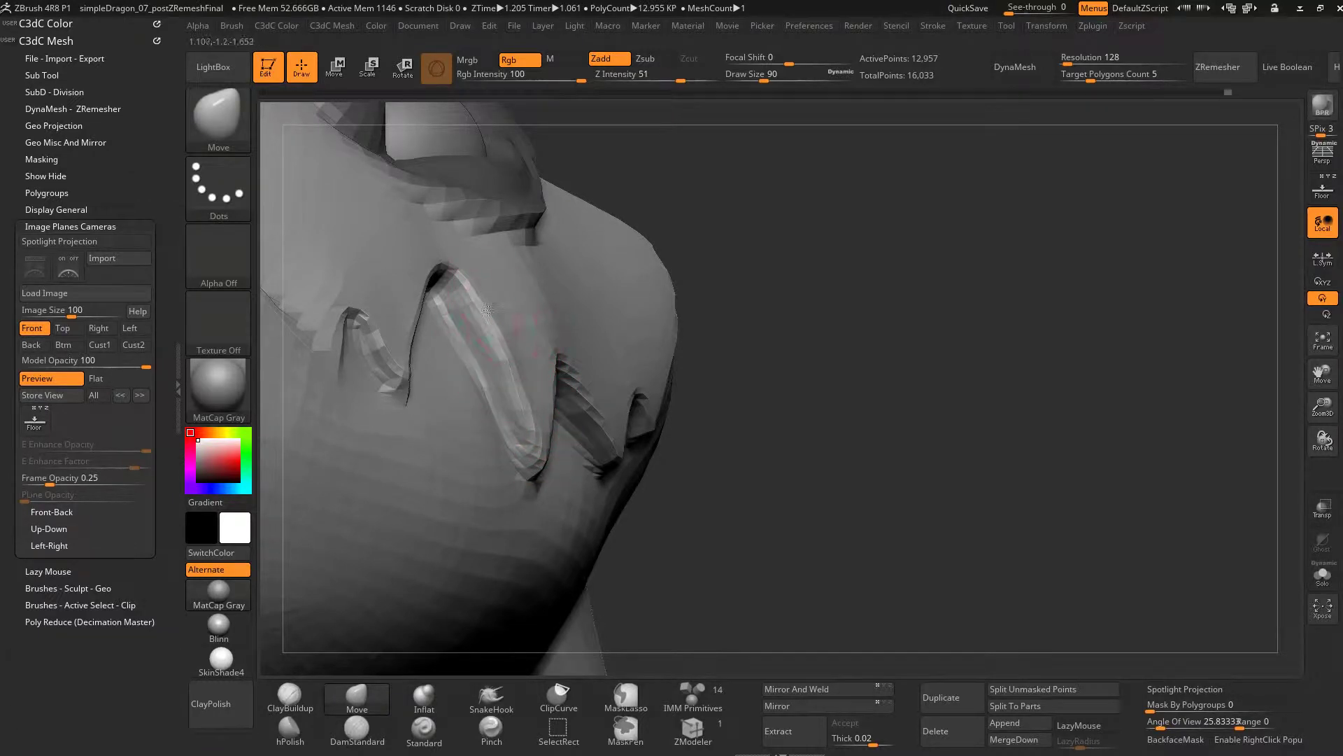
- Refine the mouth line and tooth tips along the side of the jaw with the Move brush at draw sizes 62 and 74
mouse_move(407, 317)
right_mouse_down()
mouse_move(450, 322)
mouse_move(357, 344)
right_mouse_up()
key("s")
left_click_drag(440, 348, 435, 362)
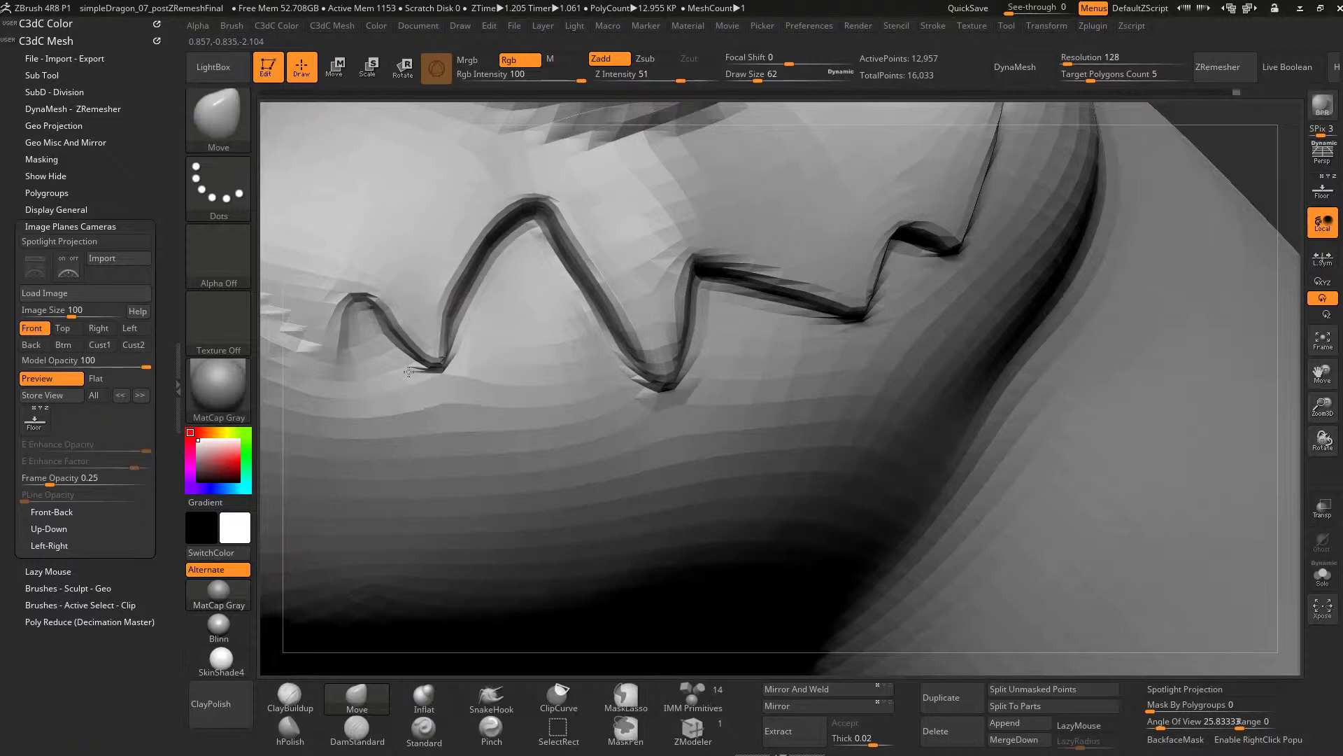
mouse_move(434, 363)
right_mouse_down("ctrl")
mouse_move(413, 366)
mouse_move(452, 368)
right_mouse_up("ctrl")
key("s")
mouse_move(452, 369)
left_mouse_down()
mouse_move(490, 369)
mouse_move(443, 362)
mouse_move(450, 350)
left_mouse_up()
key("s")
right_click_drag(451, 350, 368, 384, "alt")
key("s")
left_click_drag(599, 372, 603, 380)
key("s")
right_click_drag(603, 400, 491, 403, "alt")
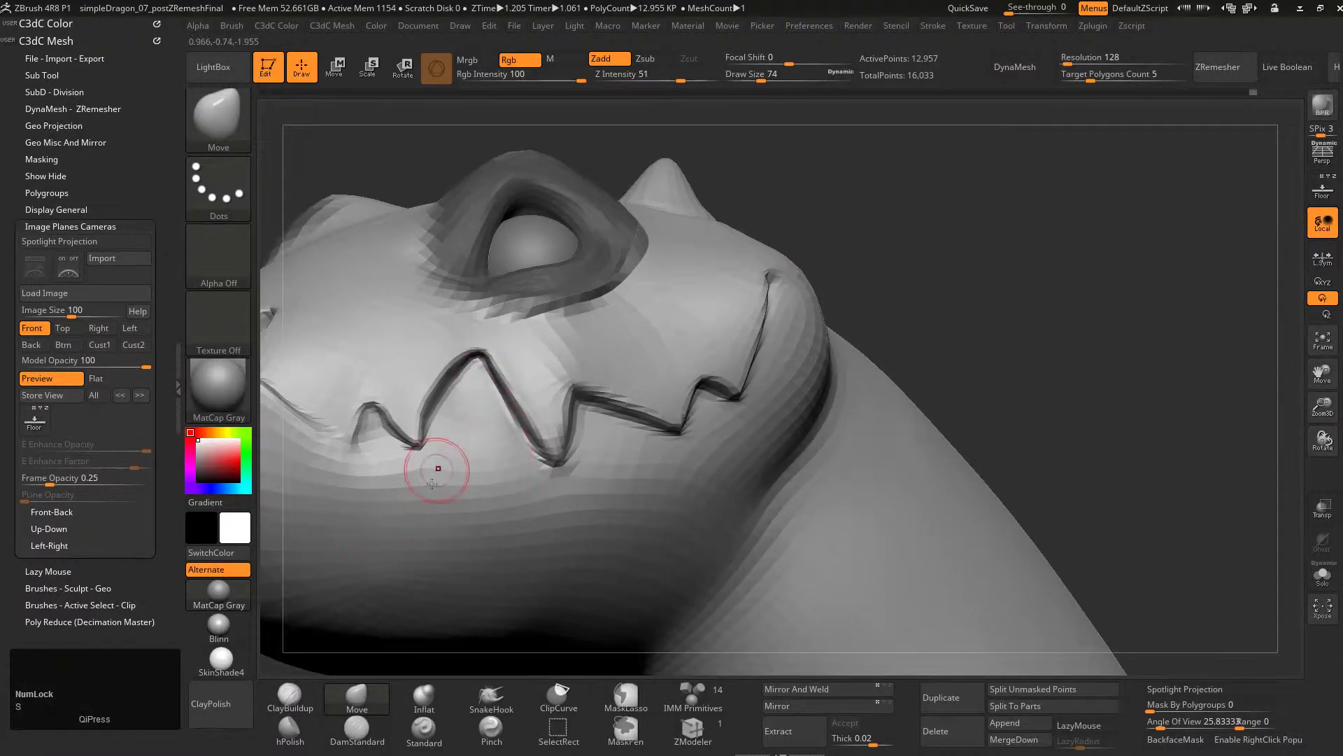
- Adjust the cheek below the eye at draw size 154 and clear the mask around the eye sockets
key("shift")
right_click_drag(471, 478, 564, 358)
key("s")
left_click_drag(565, 355, 585, 350)
mouse_move(644, 426)
right_mouse_down()
mouse_move(562, 304)
mouse_move(567, 392)
right_mouse_up()
key("s")
mouse_move(568, 392)
left_mouse_down()
mouse_move(549, 391)
mouse_move(591, 475)
mouse_move(582, 374)
left_mouse_up()
key("s")
mouse_move(584, 374)
right_mouse_down()
mouse_move(641, 397)
mouse_move(674, 292)
right_mouse_up()
left_click_drag(741, 246, 759, 269, "ctrl")
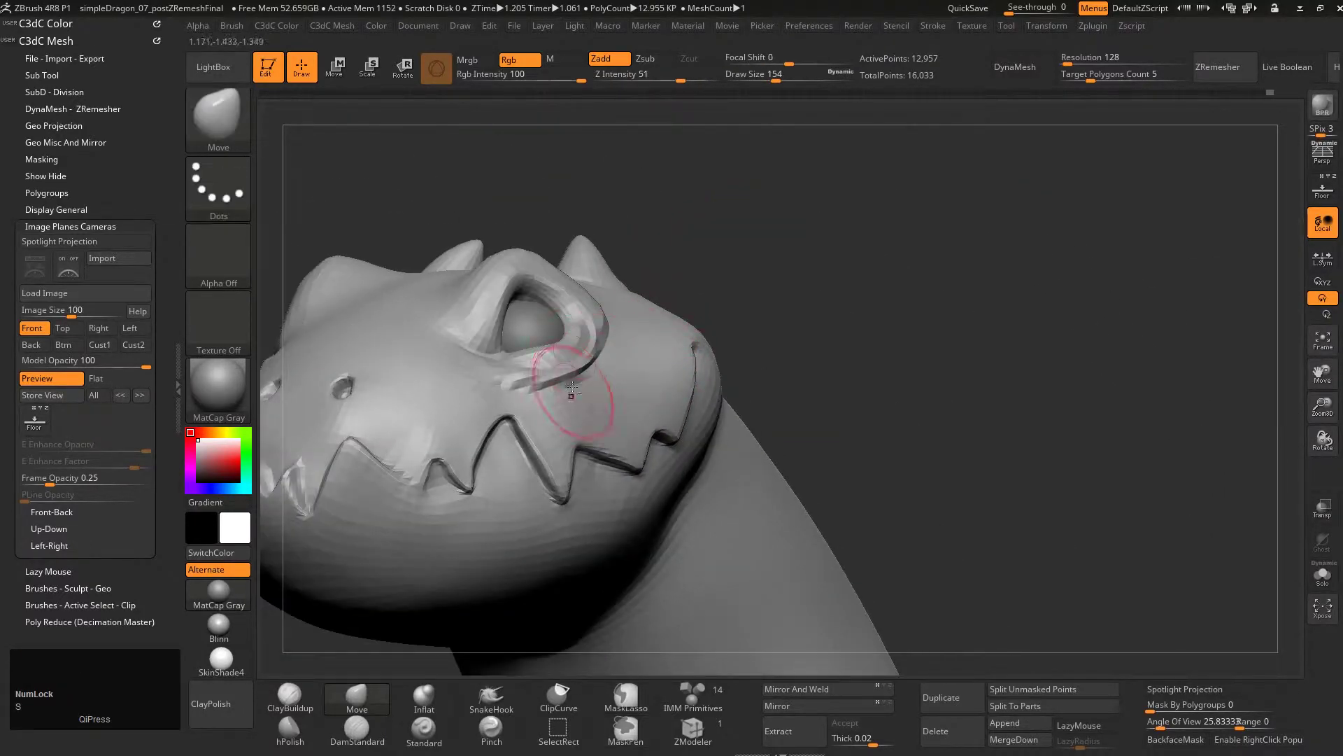
- Smooth the crease beneath and behind the eye socket at draw size 83
right_click_drag(570, 393, 577, 420)
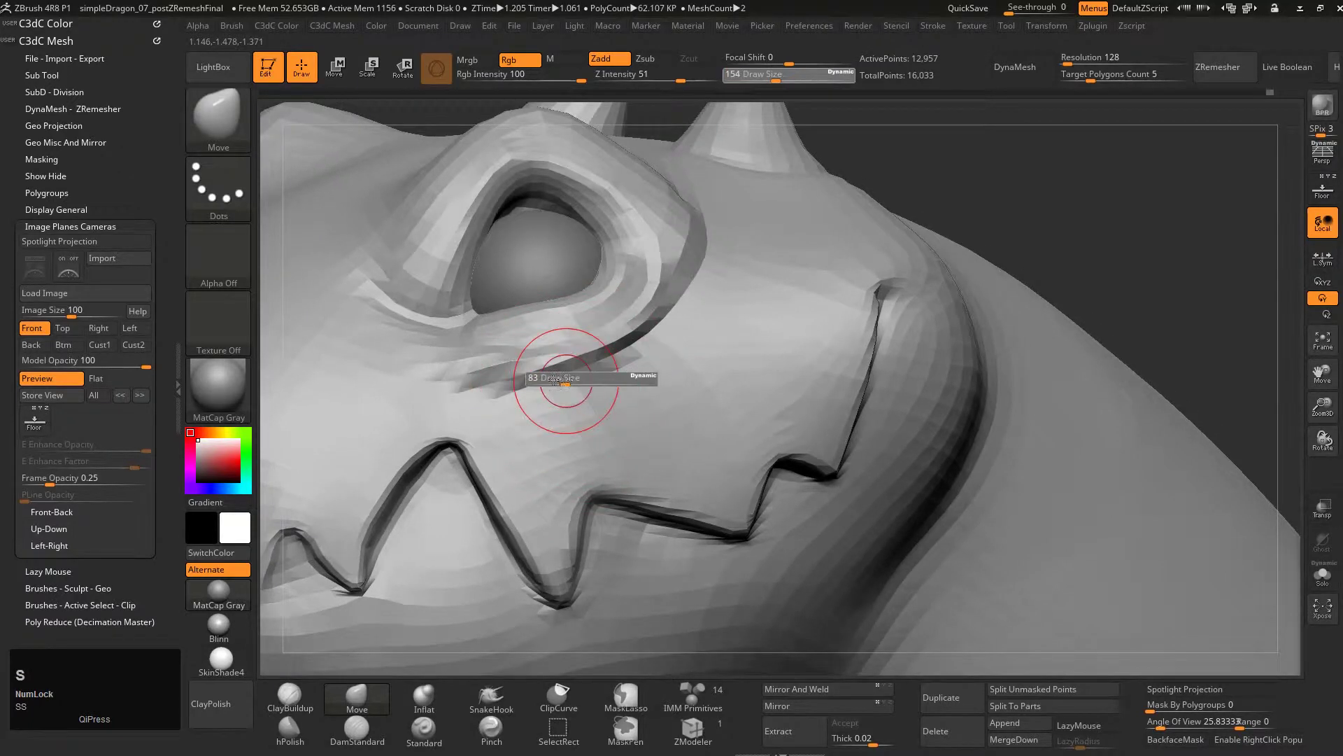
mouse_move(556, 384)
left_mouse_down("shift")
mouse_move(540, 378)
mouse_move(571, 354)
mouse_move(651, 326)
left_mouse_up("shift")
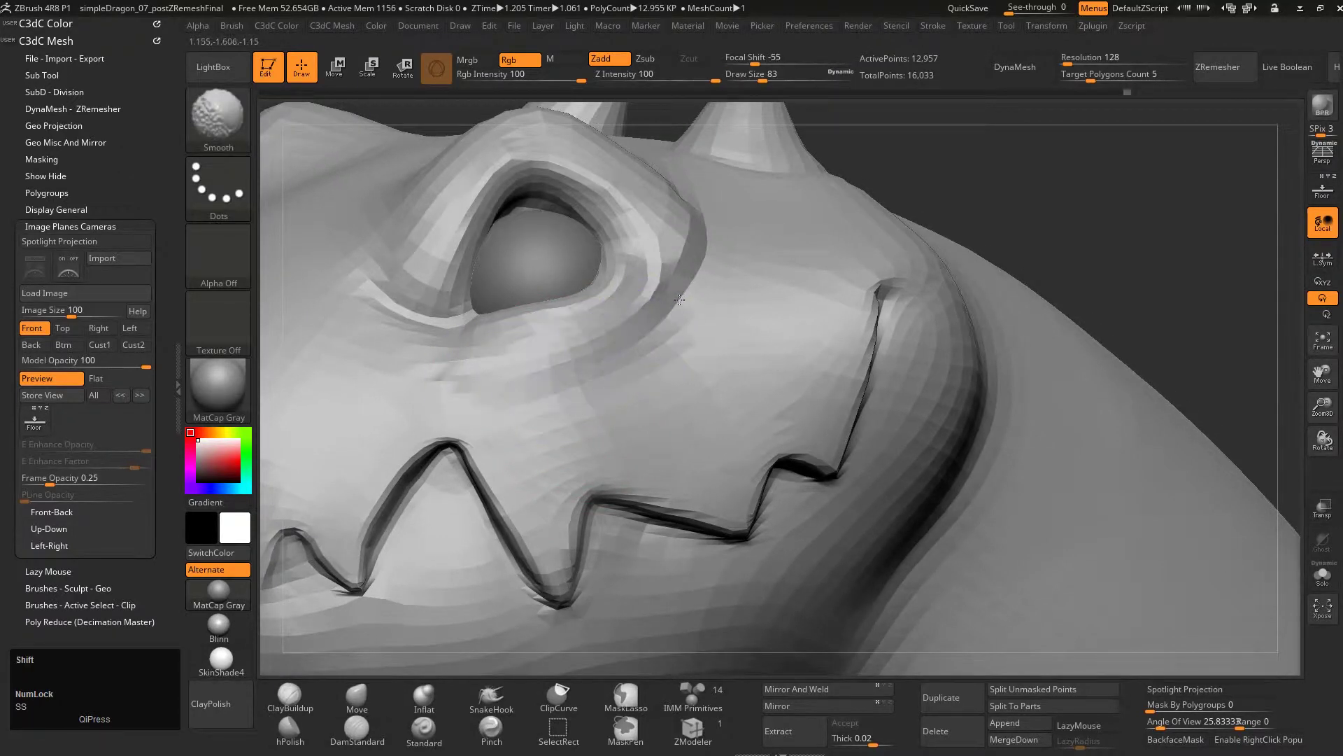
left_click_drag(692, 240, 610, 337, "shift")
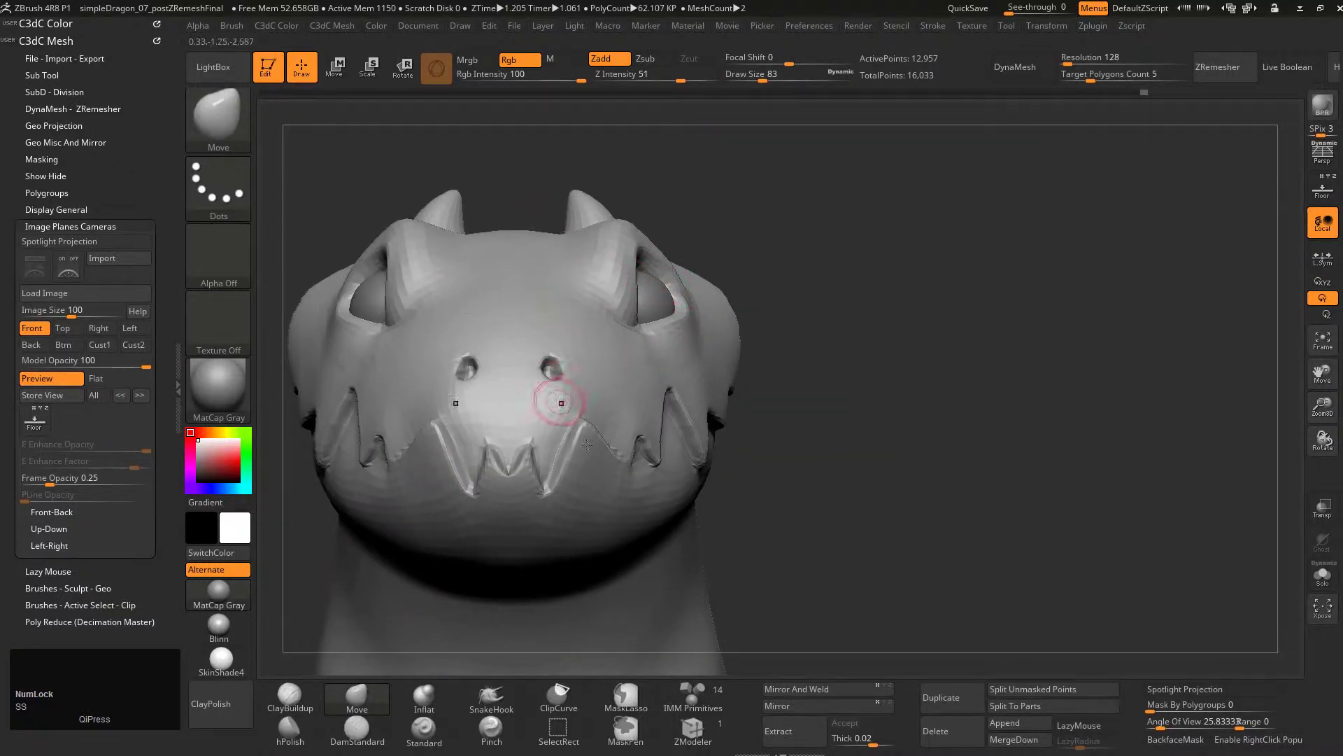
- Adjust the side teeth and mouth area from front and back with the Move brush at draw sizes 154 and 136
mouse_move(587, 443)
right_mouse_down("alt")
mouse_move(570, 329)
mouse_move(553, 405)
right_mouse_up("alt")
key("s")
left_click_drag(549, 357, 546, 357)
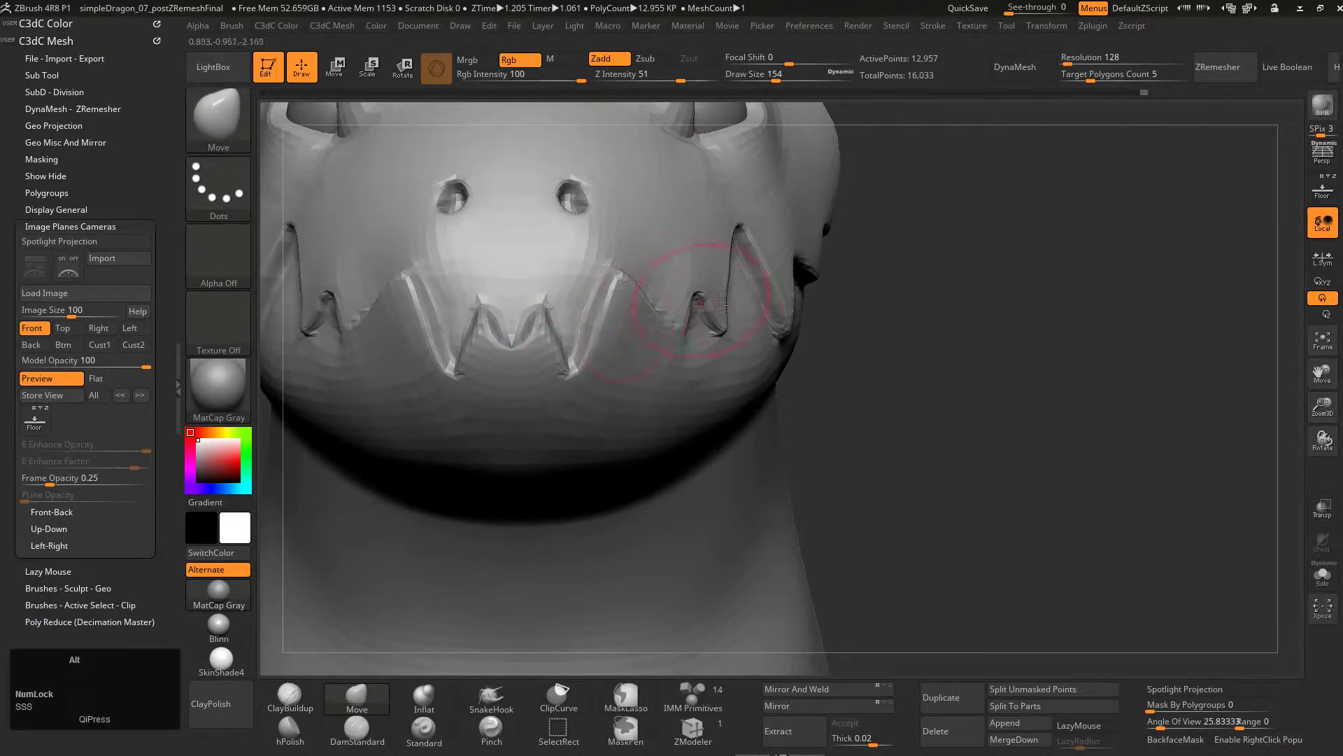
mouse_move(708, 298)
right_mouse_down("alt")
mouse_move(672, 336)
mouse_move(728, 300)
mouse_move(686, 304)
right_mouse_up("alt")
key("s")
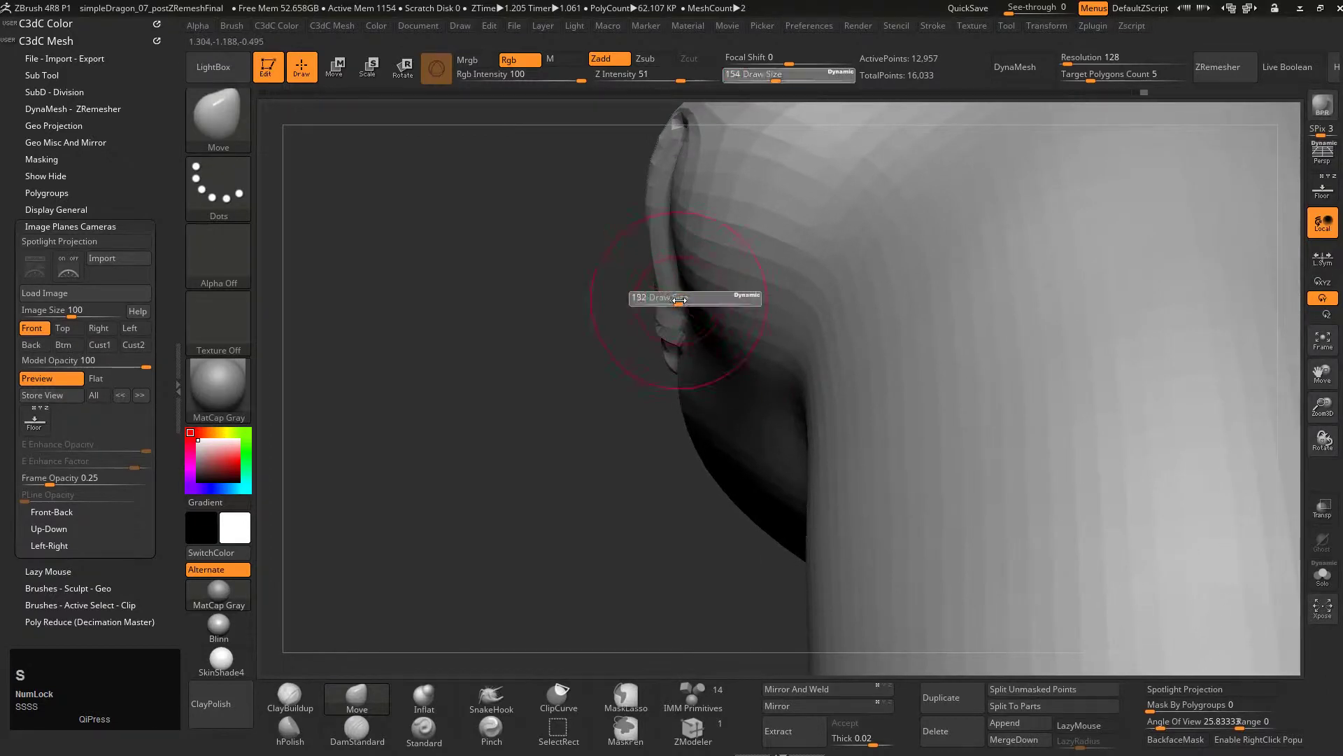
left_click_drag(686, 304, 672, 300)
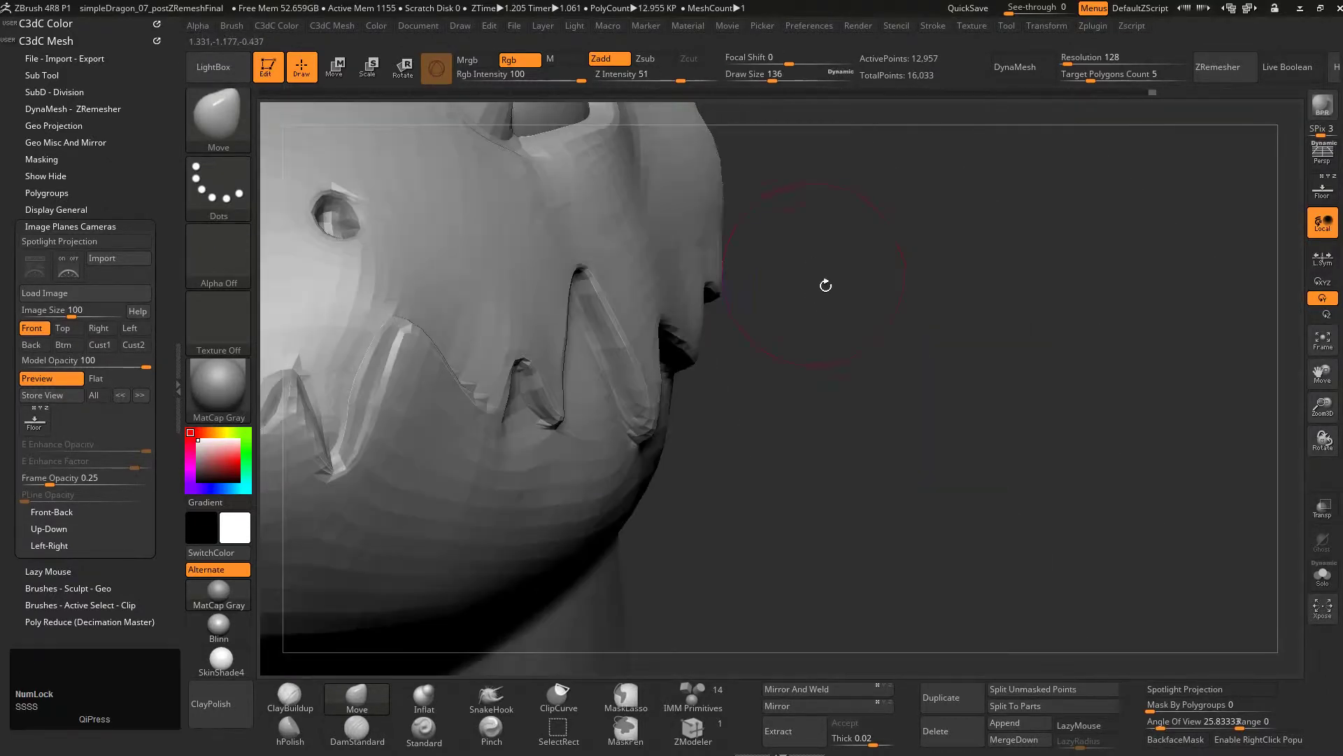
mouse_move(824, 285)
left_mouse_down()
mouse_move(720, 276)
mouse_move(813, 255)
mouse_move(780, 265)
left_mouse_up()
- Adjust the overall shape of the snout and cheeks with the Move brush at draw size 400
key("s")
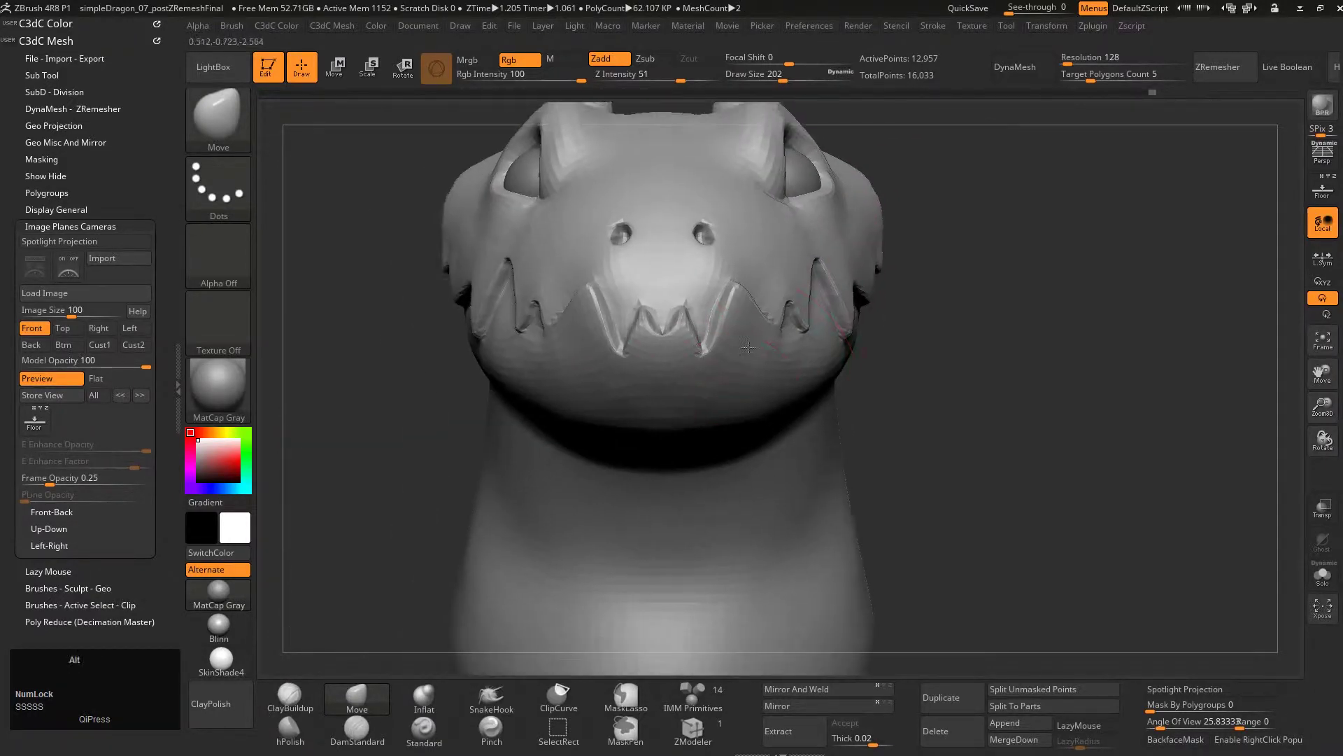
left_click_drag(770, 391, 659, 388)
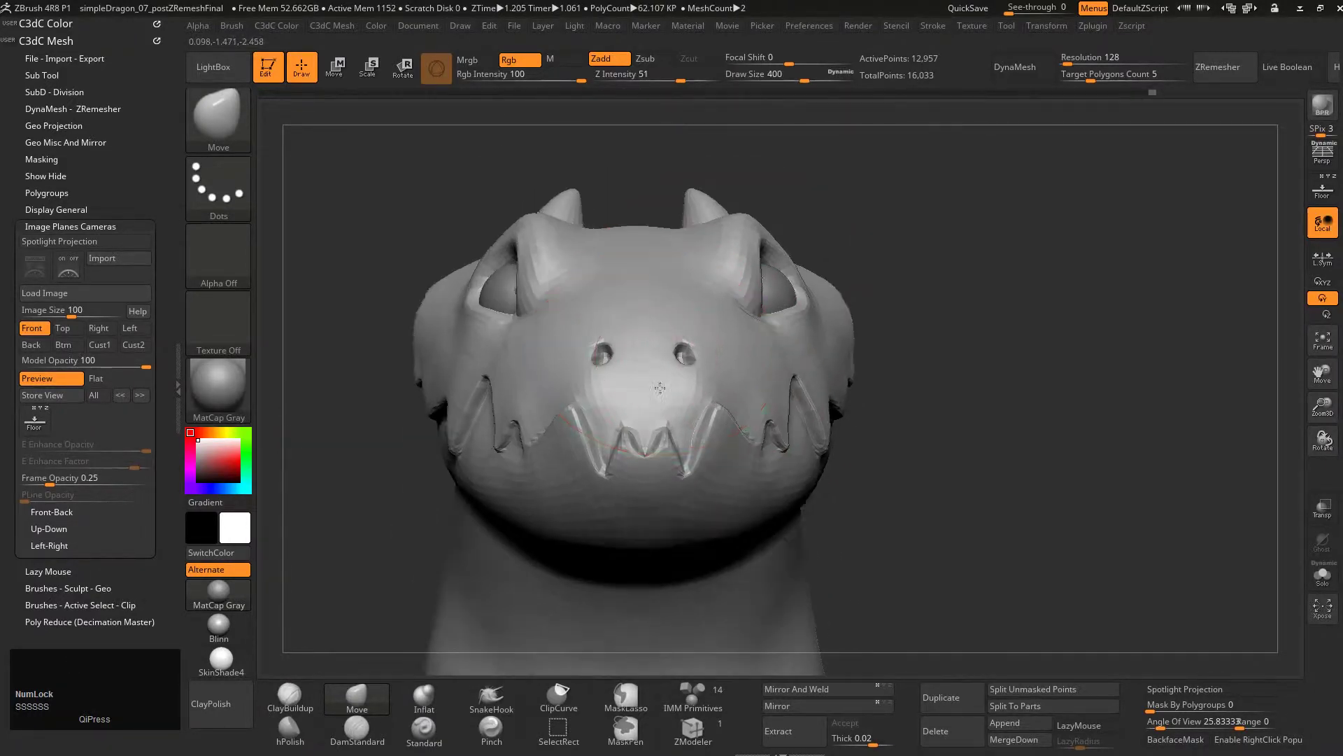
mouse_move(660, 388)
right_mouse_down()
mouse_move(651, 410)
mouse_move(767, 399)
right_mouse_up()
key("s")
mouse_move(792, 338)
left_mouse_down()
mouse_move(752, 326)
mouse_move(769, 314)
mouse_move(725, 320)
left_mouse_up()
key("s")
- Flatten the brow ridge and eye socket rim with the hPolish brush at draw size 120
mouse_move(620, 255)
right_mouse_down("alt")
mouse_move(613, 203)
mouse_move(693, 245)
mouse_move(702, 334)
right_mouse_up("alt")
key("s")
left_click_drag(715, 329, 726, 328)
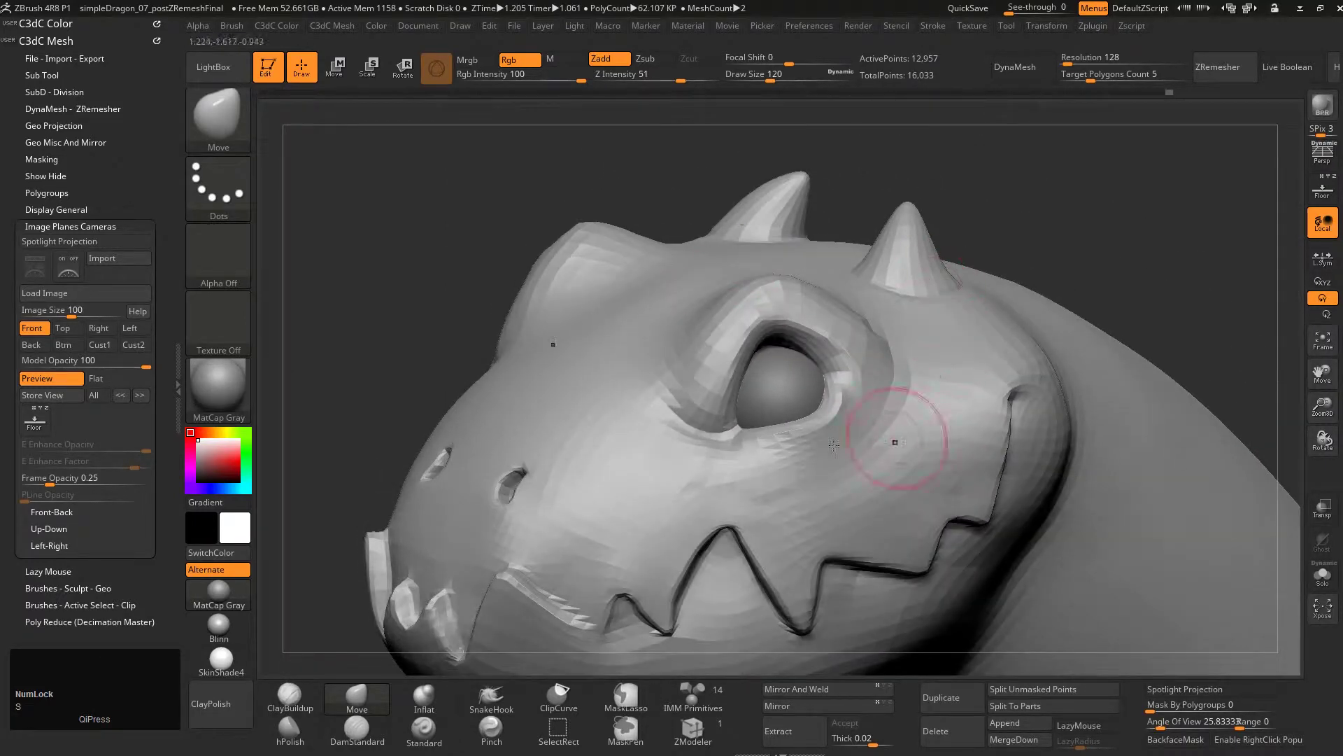
left_click_drag(893, 429, 655, 354)
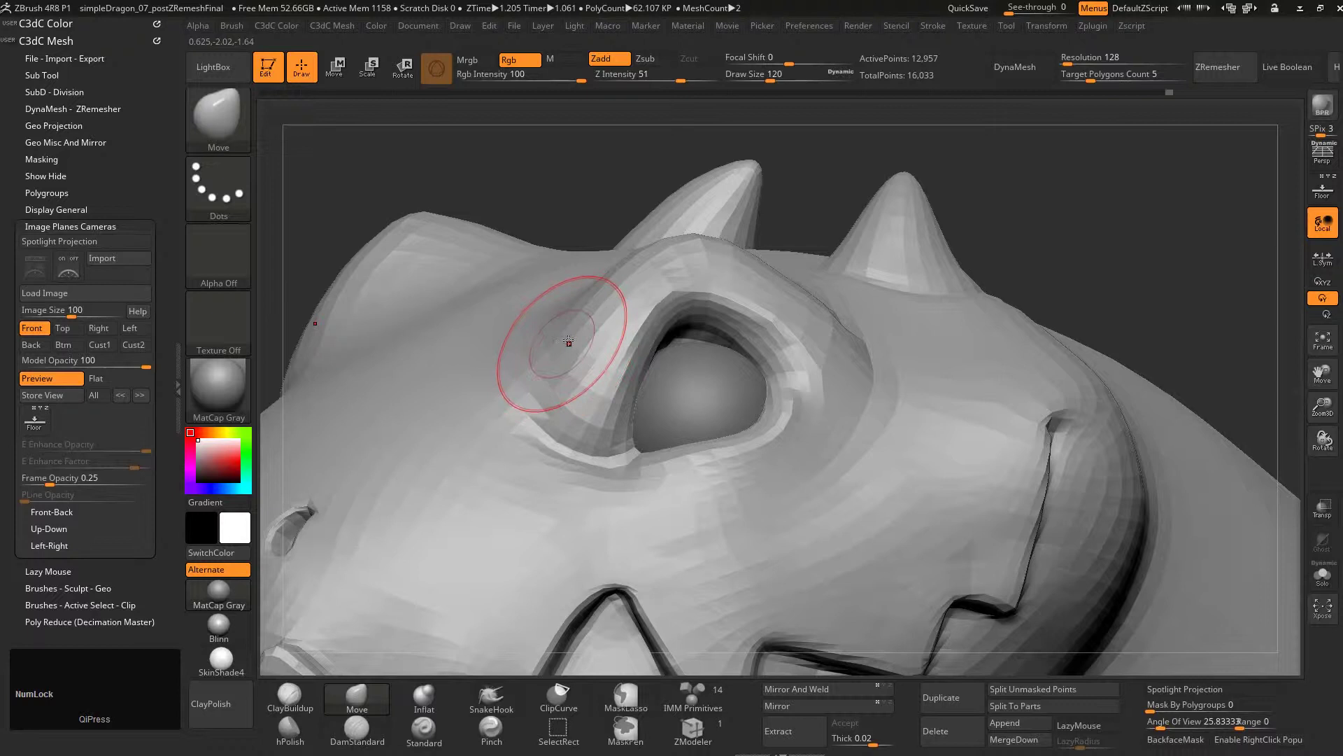
key("5")
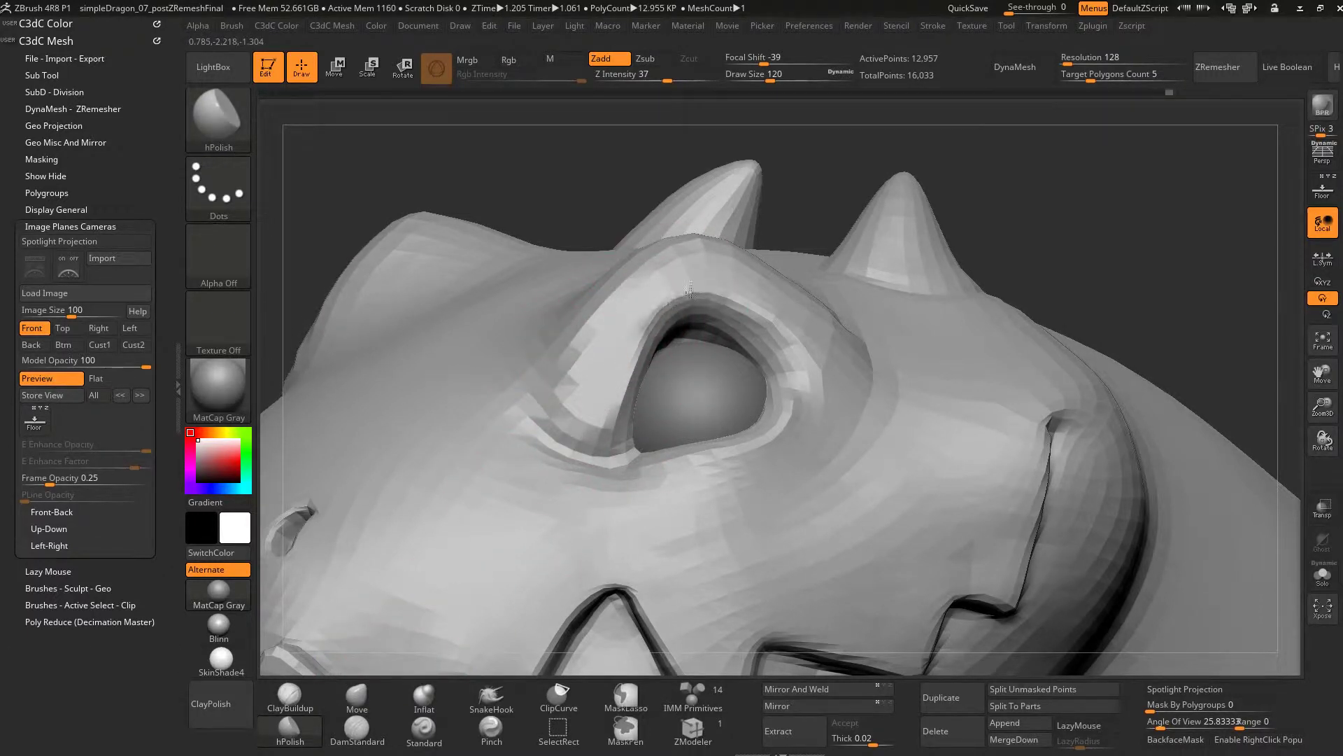
left_click_drag(751, 294, 805, 364)
mouse_move(804, 364)
right_mouse_down()
mouse_move(749, 368)
mouse_move(699, 350)
mouse_move(584, 374)
mouse_move(651, 368)
mouse_move(601, 294)
right_mouse_up()
- Reshape the brow edge and outer eye rim with the Move brush, and build up the area behind the eye with ClayBuildup at draw size 87
key("2")
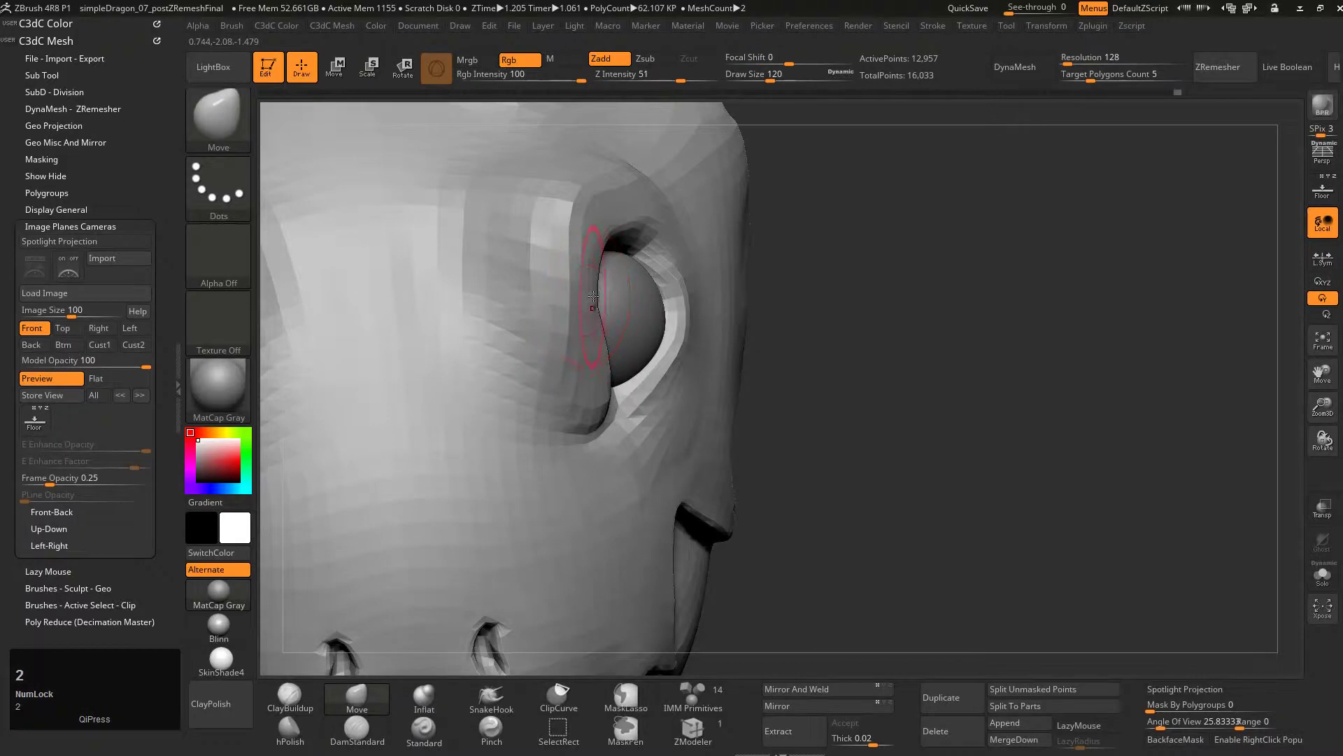
mouse_move(595, 318)
left_mouse_down("shift")
mouse_move(588, 285)
mouse_move(552, 301)
left_mouse_up("shift")
mouse_move(542, 340)
right_mouse_down()
mouse_move(551, 347)
mouse_move(465, 354)
mouse_move(527, 356)
right_mouse_up()
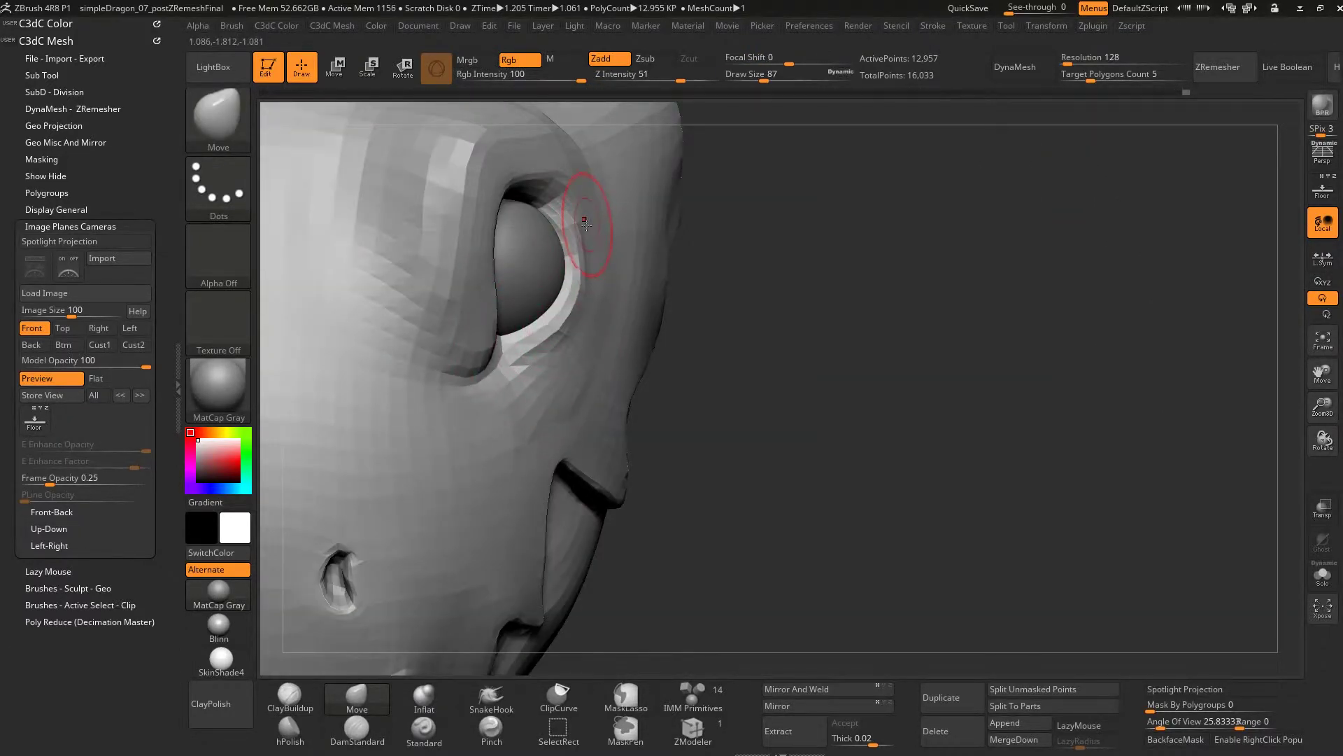
right_click_drag(595, 242, 517, 263)
left_click_drag(567, 293, 584, 271)
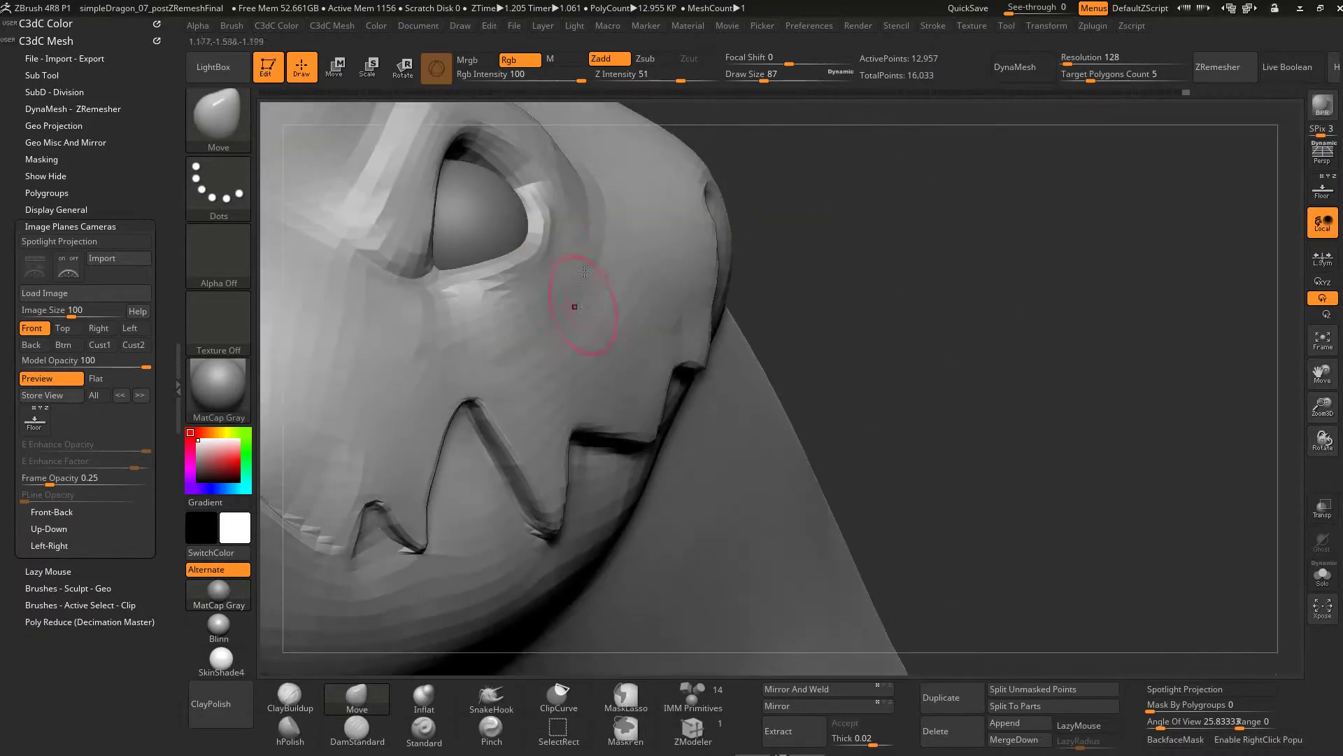
key("4")
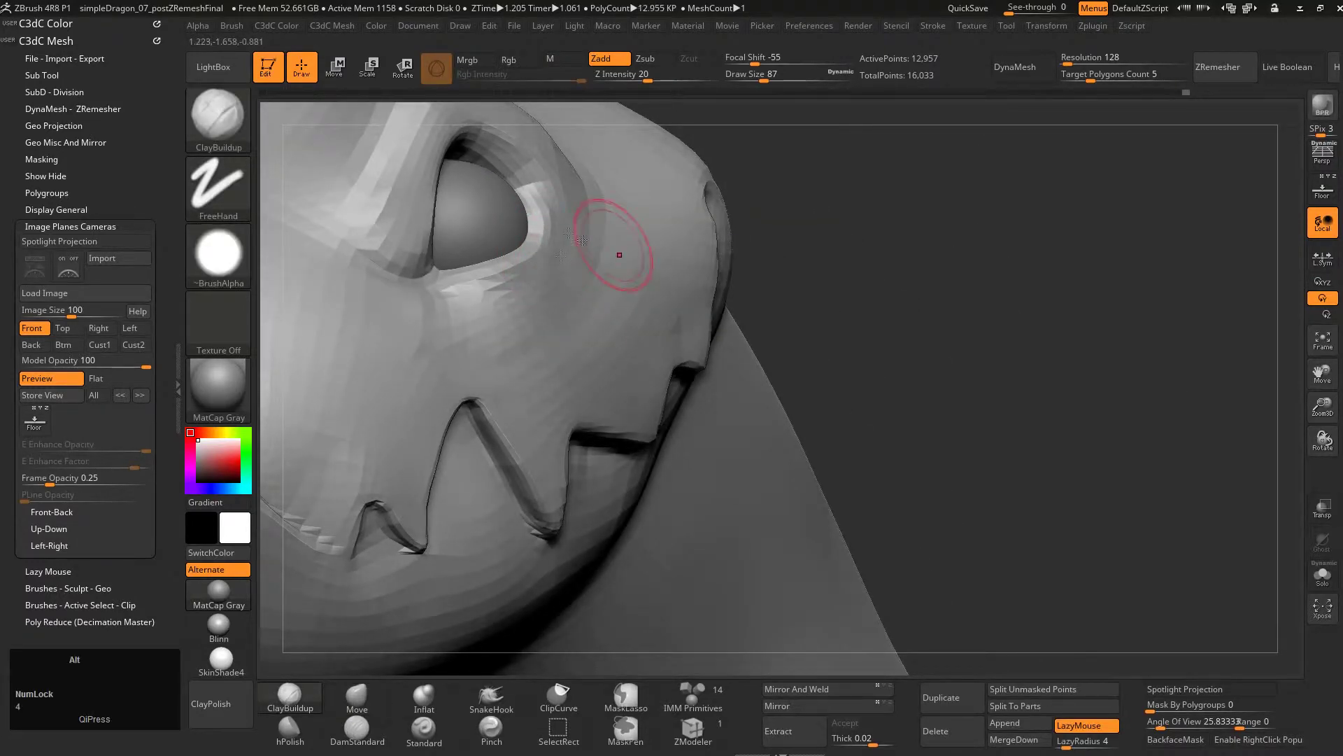
right_click_drag(582, 240, 521, 217, "alt")
- Reshape and smooth the horns on top of the head with the Move brush
right_click_drag(616, 259, 679, 325)
key("s")
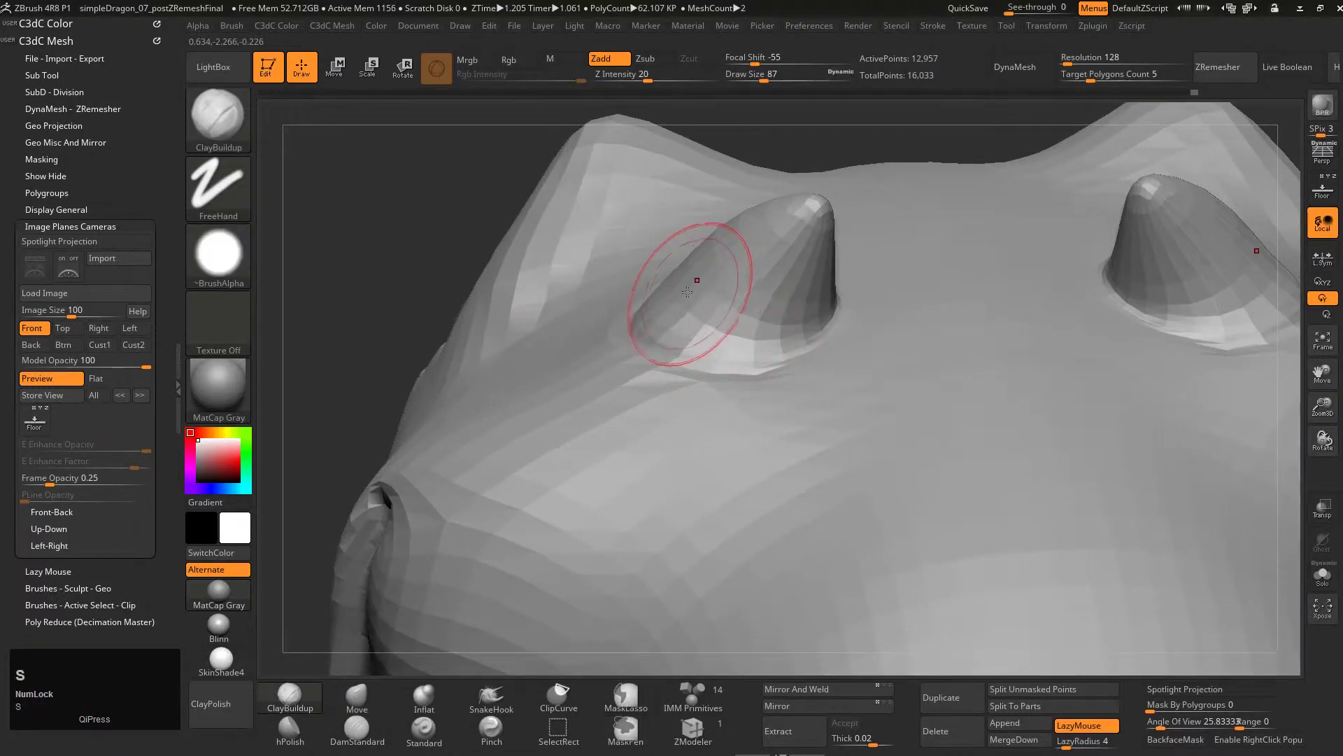
key("2")
left_click_drag(699, 249, 685, 263, "shift")
right_click_drag(696, 253, 737, 199)
key("s")
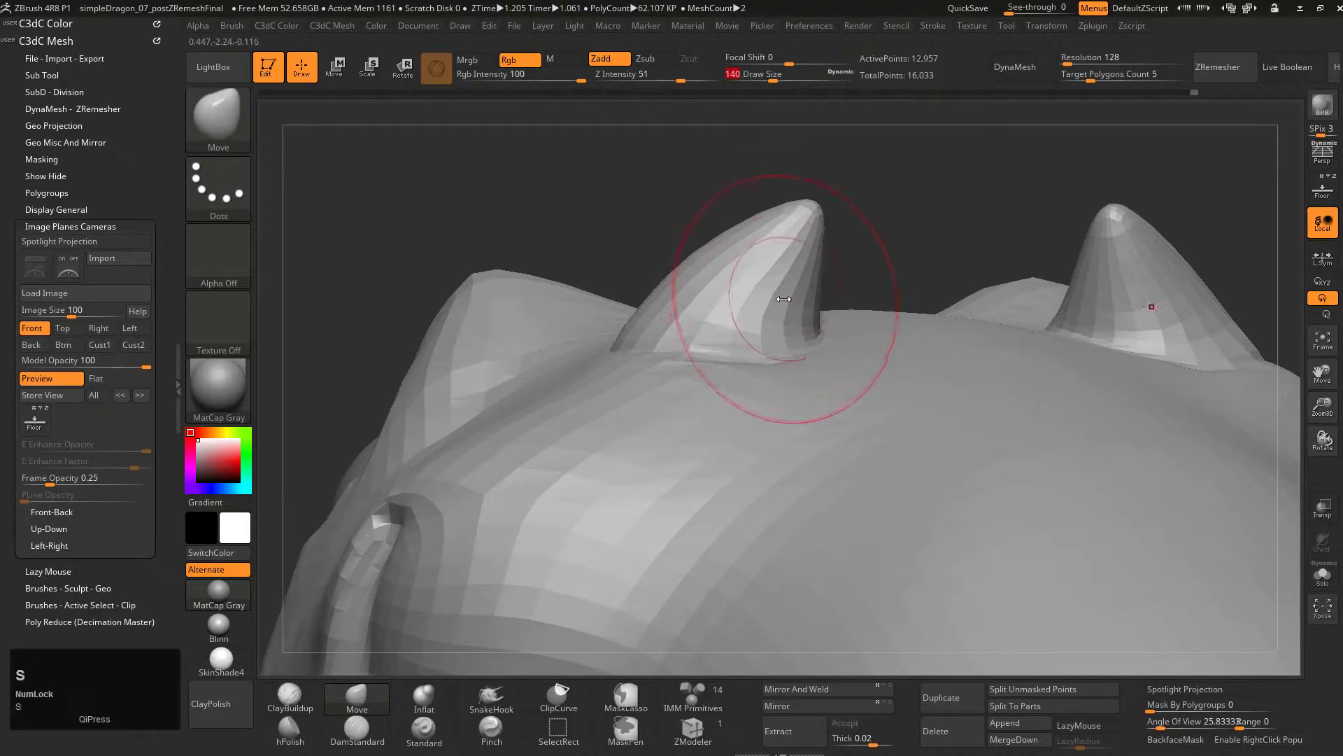
left_click_drag(786, 298, 770, 308)
right_click_drag(754, 310, 749, 262, "ctrl")
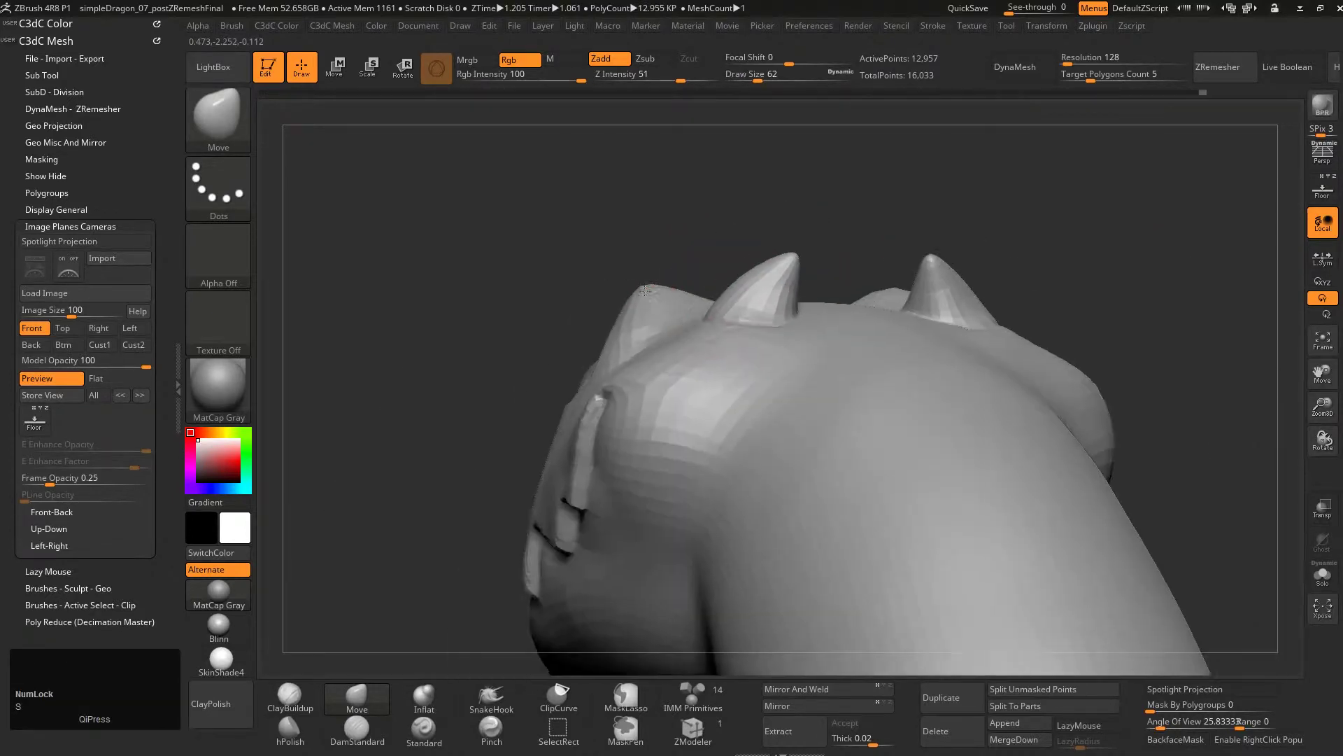
- Smooth the back of the jaw between the mouth corner and the neck at draw size 223
right_click_drag(689, 293, 764, 293)
right_click_drag(764, 293, 857, 412)
key("s")
left_click_drag(856, 413, 884, 412)
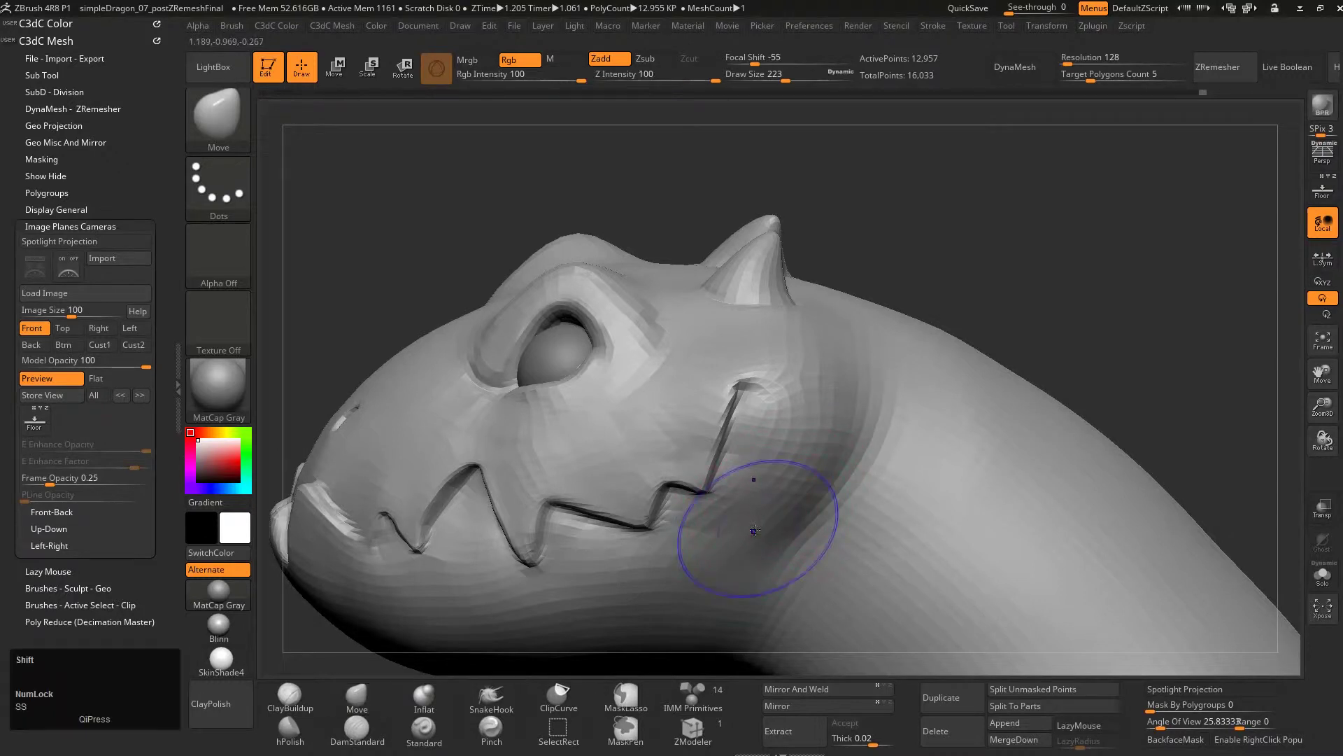
mouse_move(758, 523)
right_mouse_down()
mouse_move(633, 399)
mouse_move(822, 484)
right_mouse_up()
- Polish the rim of the eye socket with the hPolish brush at draw size 104
right_click_drag(599, 361, 618, 413, "ctrl")
key("s")
mouse_move(597, 422)
left_mouse_down()
mouse_move(585, 424)
mouse_move(584, 370)
left_mouse_up()
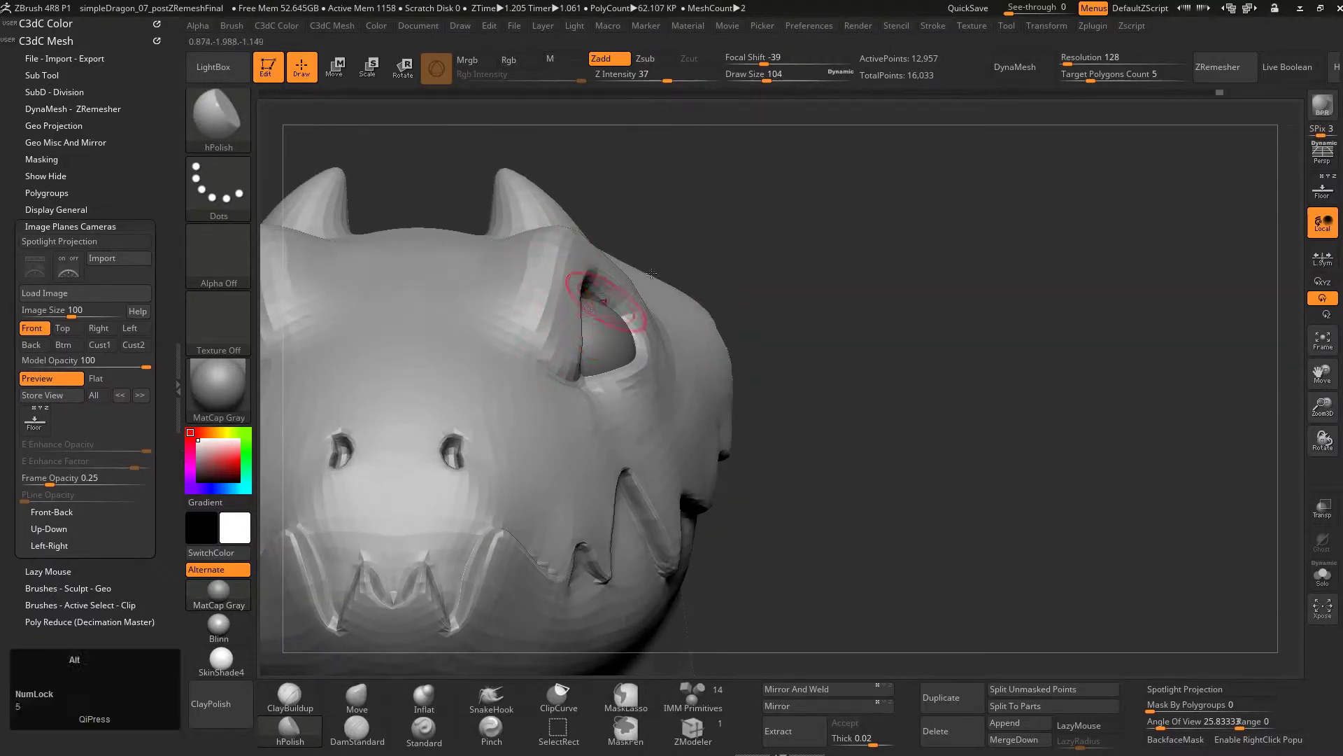
left_click_drag(745, 322, 502, 305, "alt")
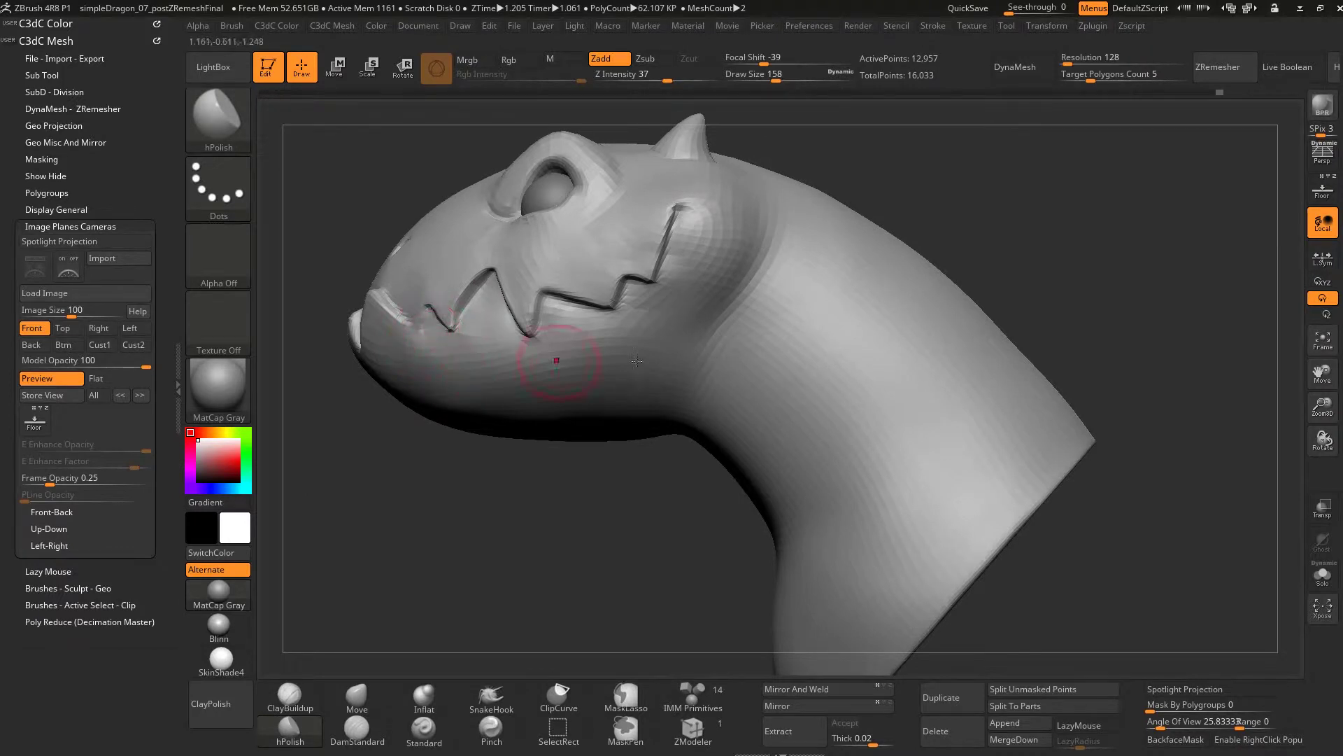
- Smooth the neck down to its cut edge using draw sizes 492 and 977
key("s")
left_click_drag(675, 356, 722, 340)
key("2")
key("s")
right_click_drag(752, 413, 665, 294, "alt")
key("shift")
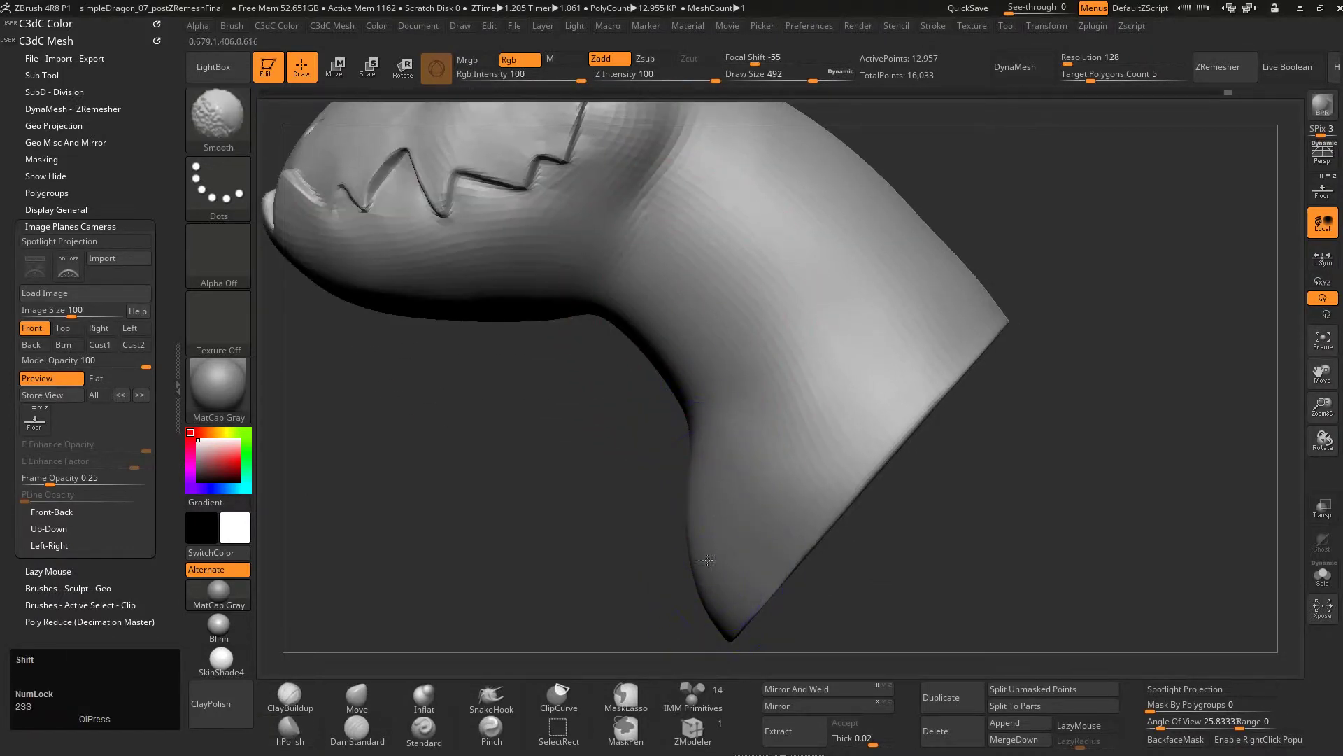
mouse_move(834, 411)
left_mouse_down("shift")
mouse_move(878, 340)
mouse_move(914, 339)
left_mouse_up("shift")
key("s")
right_click_drag(941, 272, 919, 354, "alt")
key("shift")
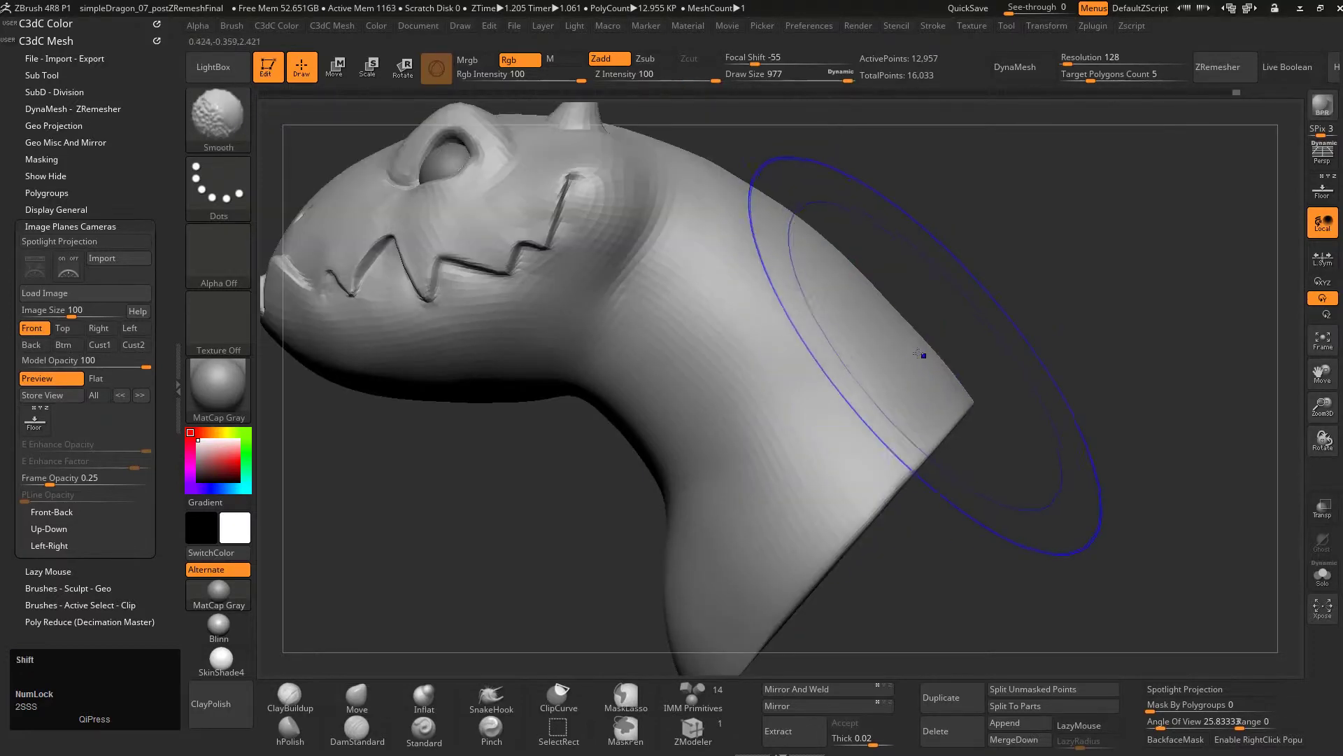
mouse_move(839, 265)
right_mouse_down("alt")
mouse_move(827, 326)
mouse_move(804, 354)
right_mouse_up("alt")
- Show the reference image planes and adjust the neck and head against them with the Move brush
key("g")
left_click_drag(955, 448, 963, 444)
right_click_drag(963, 443, 963, 285, "alt")
key("s")
left_click_drag(812, 447, 788, 447)
left_click_drag(671, 489, 678, 487)
right_click_drag(517, 154, 634, 385, "alt")
key("s")
left_click_drag(555, 239, 535, 240)
key("s")
left_click_drag(525, 286, 505, 285)
- Align the inner eye corners to the front reference with the Move brush at draw size 101
mouse_move(563, 326)
right_mouse_down()
mouse_move(689, 328)
mouse_move(693, 348)
right_mouse_up()
right_click_drag(595, 308, 601, 413, "ctrl")
right_click_drag(498, 263, 578, 335, "alt")
key("s")
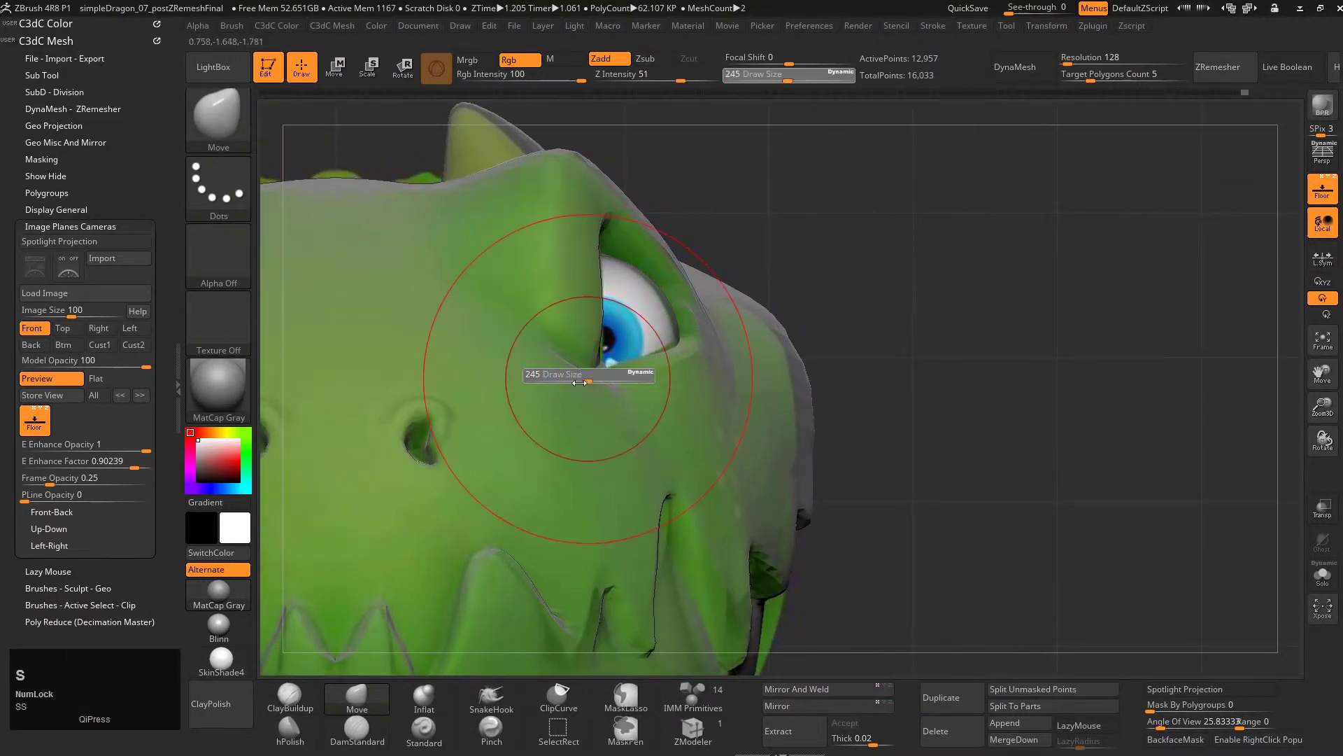
left_click_drag(591, 374, 571, 374)
left_click_drag(598, 345, 604, 348)
right_click_drag(581, 373, 704, 254, "ctrl")
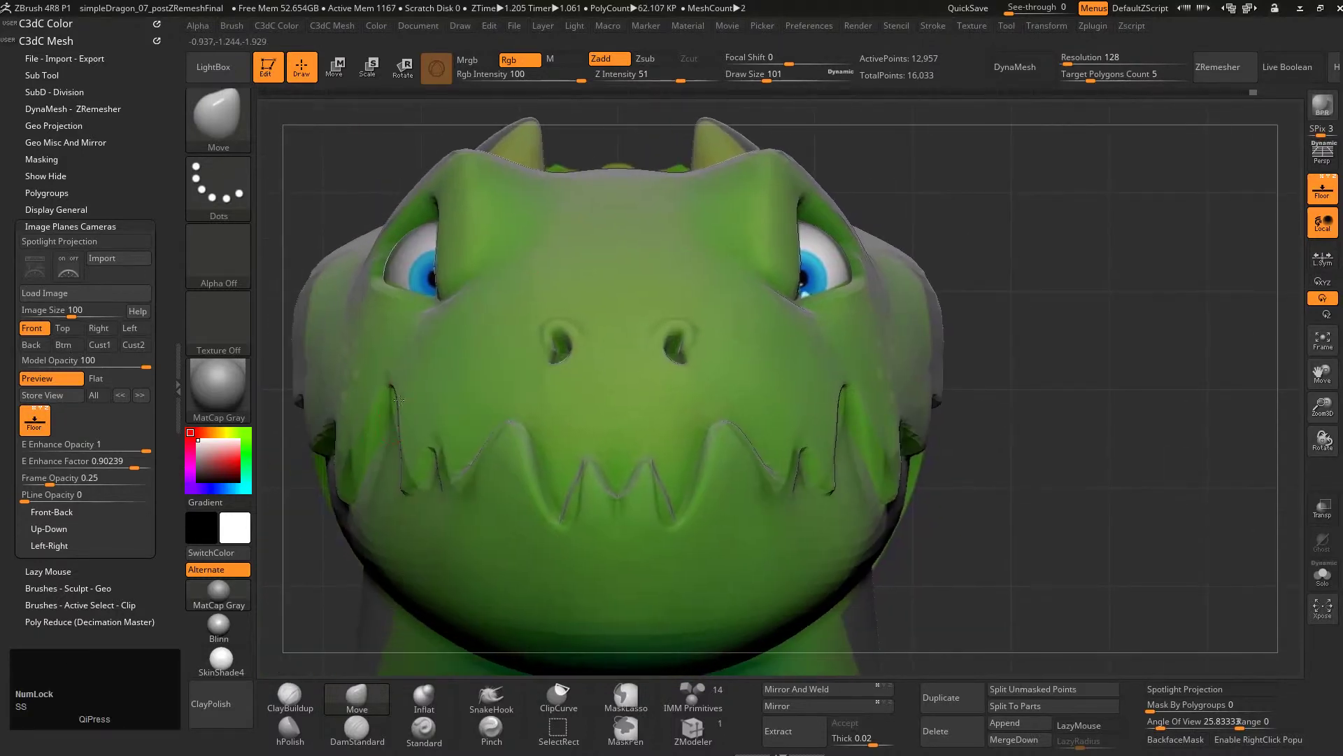
- Adjust the horns against the front reference with the Move brush at draw size 140
key("s")
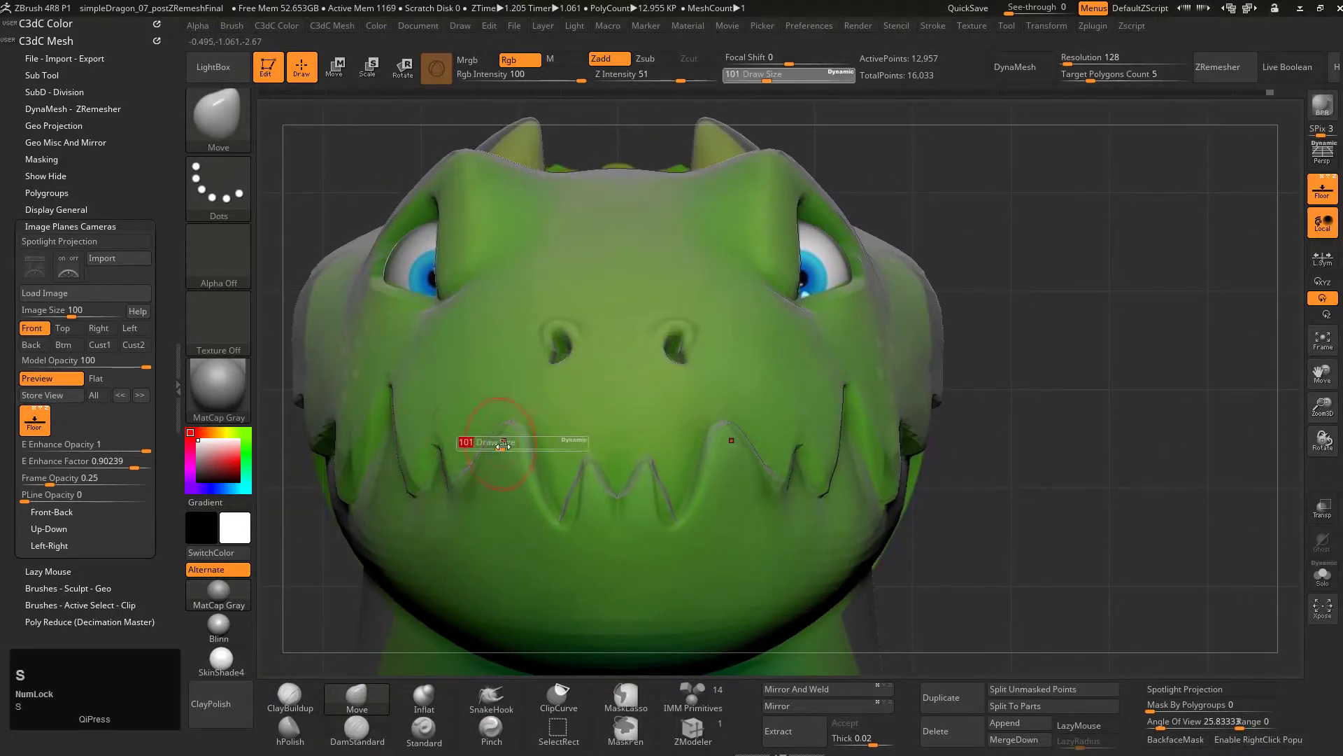
mouse_move(602, 455)
right_mouse_down("alt")
mouse_move(589, 329)
mouse_move(584, 420)
right_mouse_up("alt")
key("s")
left_click(560, 218)
mouse_move(561, 218)
right_mouse_down()
mouse_move(674, 258)
mouse_move(666, 422)
right_mouse_up()
key("ctrl+shift+z")
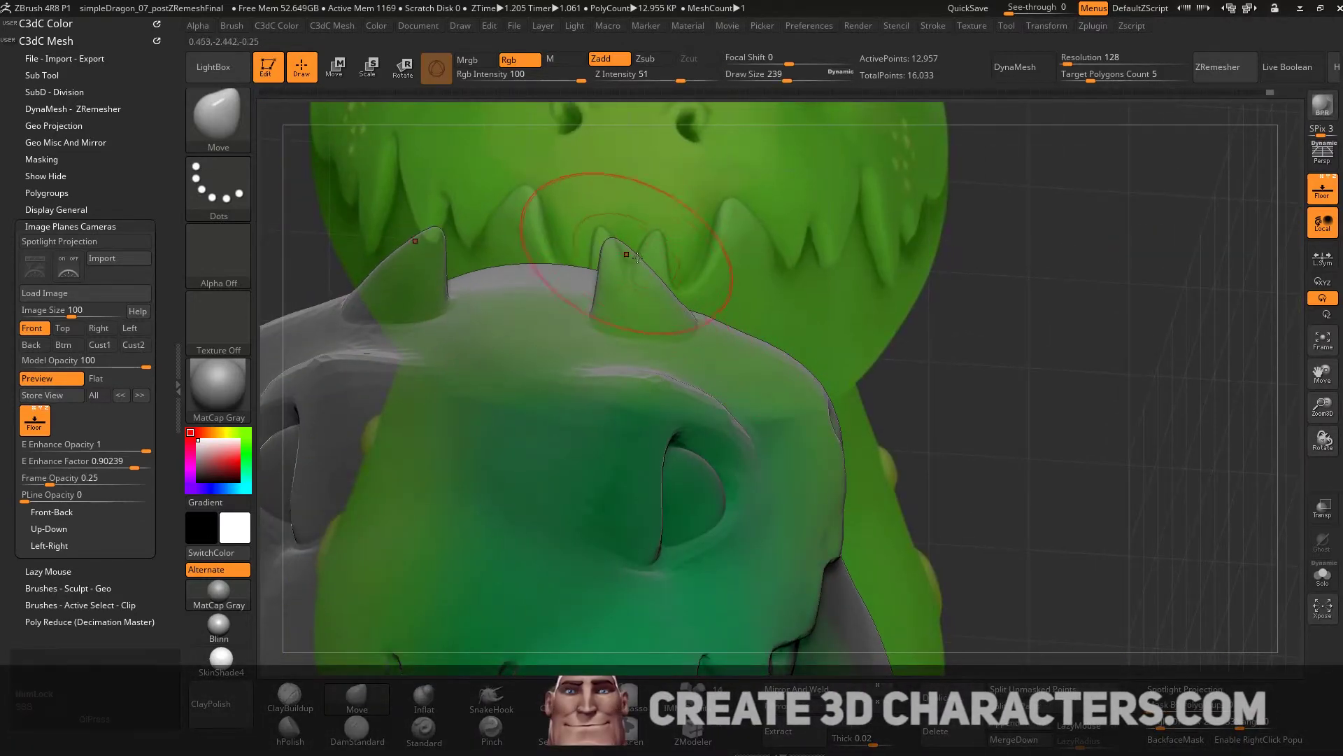
key("s")
left_click(674, 305)
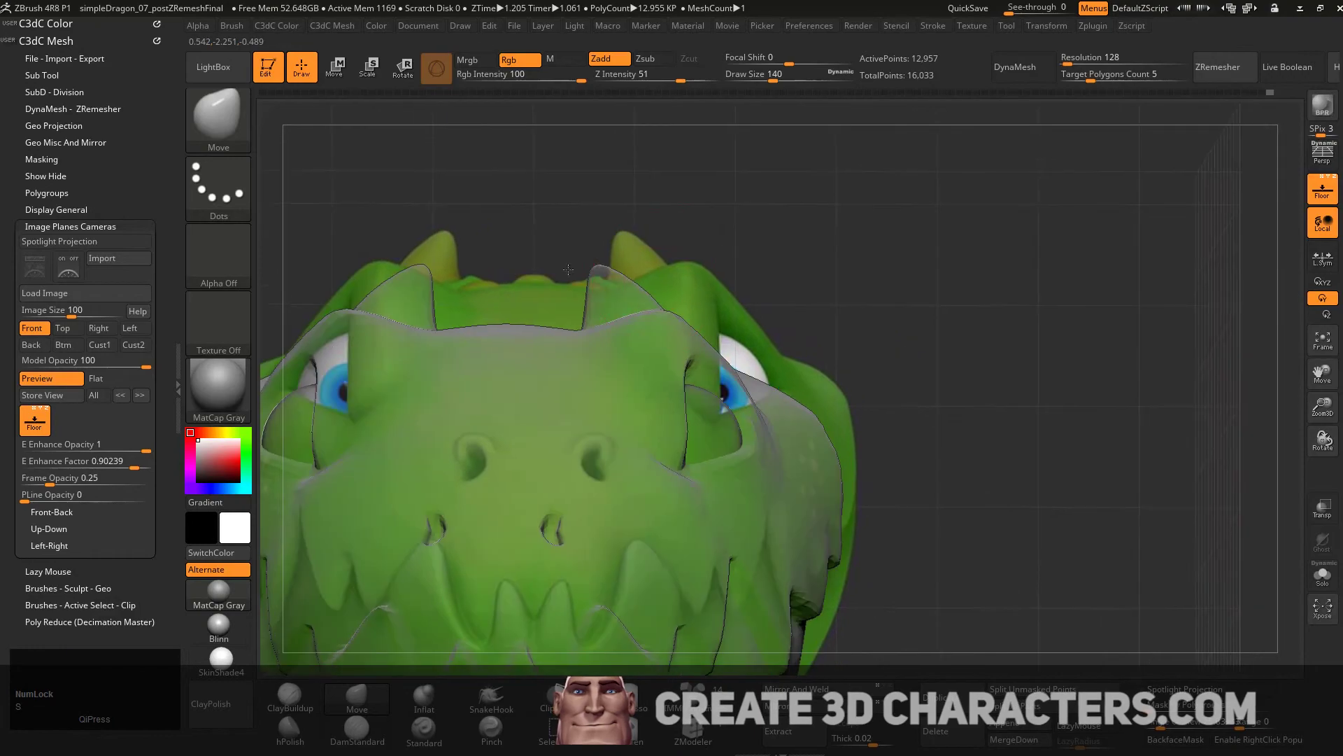